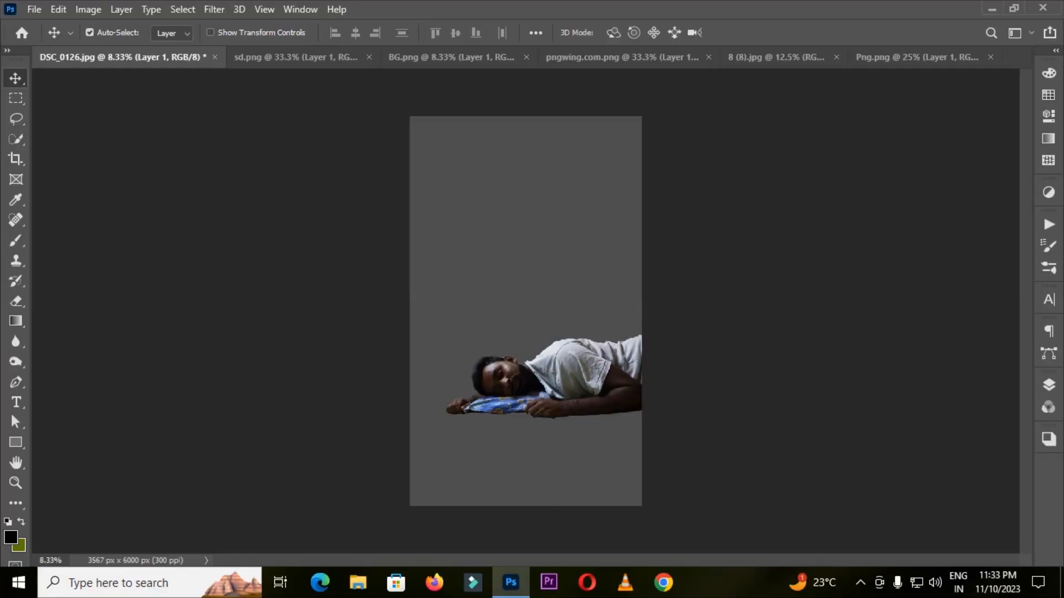
- Apply the layer mask of Layer 1 permanently and hide the layer
left_click(1048, 385)
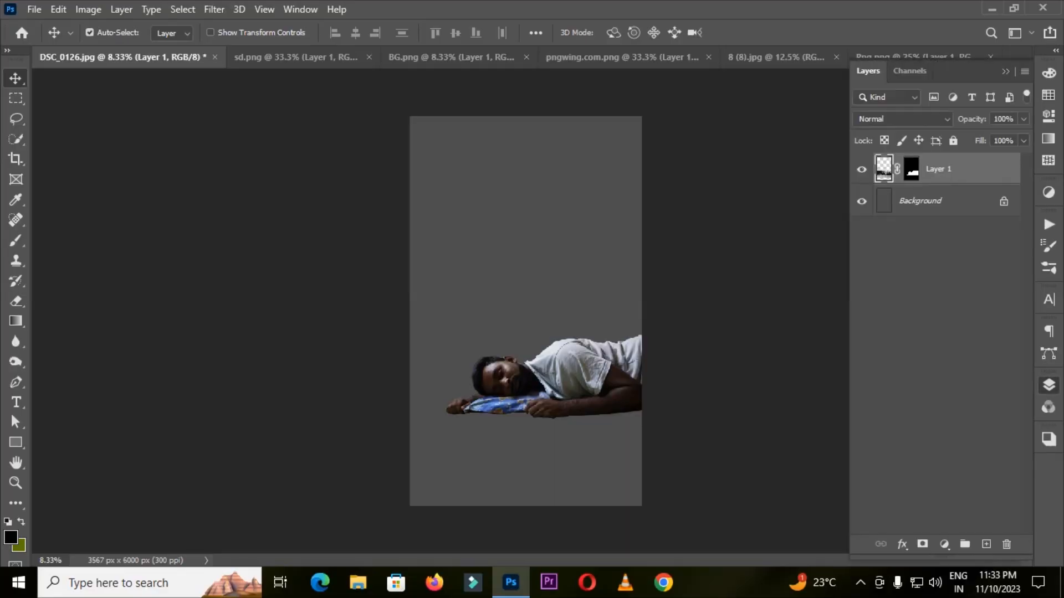
left_click(911, 168)
right_click(911, 168)
left_click(948, 178)
right_click(911, 168)
left_click(948, 178)
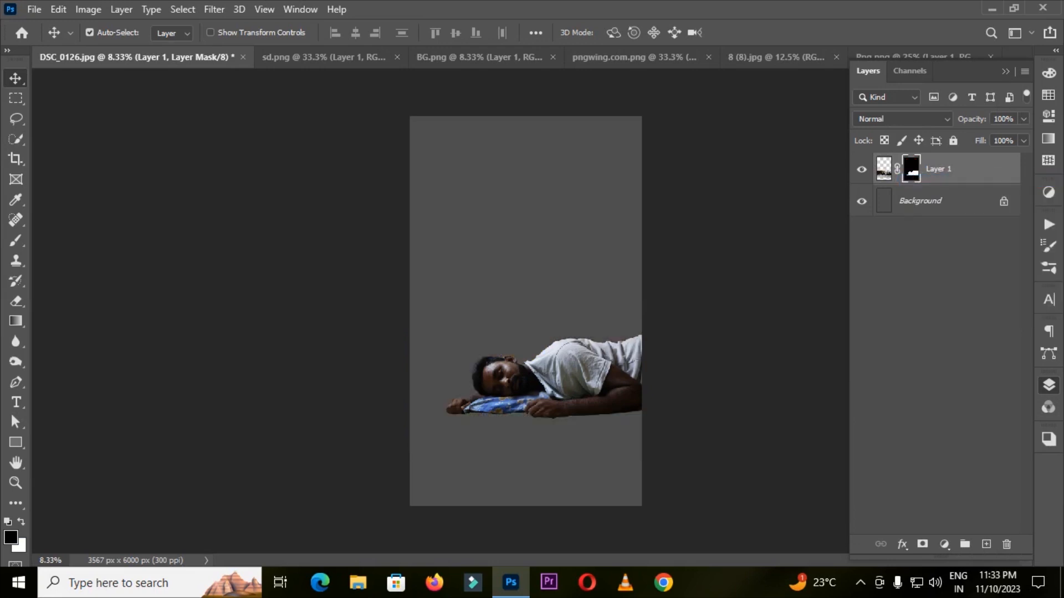
right_click(910, 168)
left_click(949, 211)
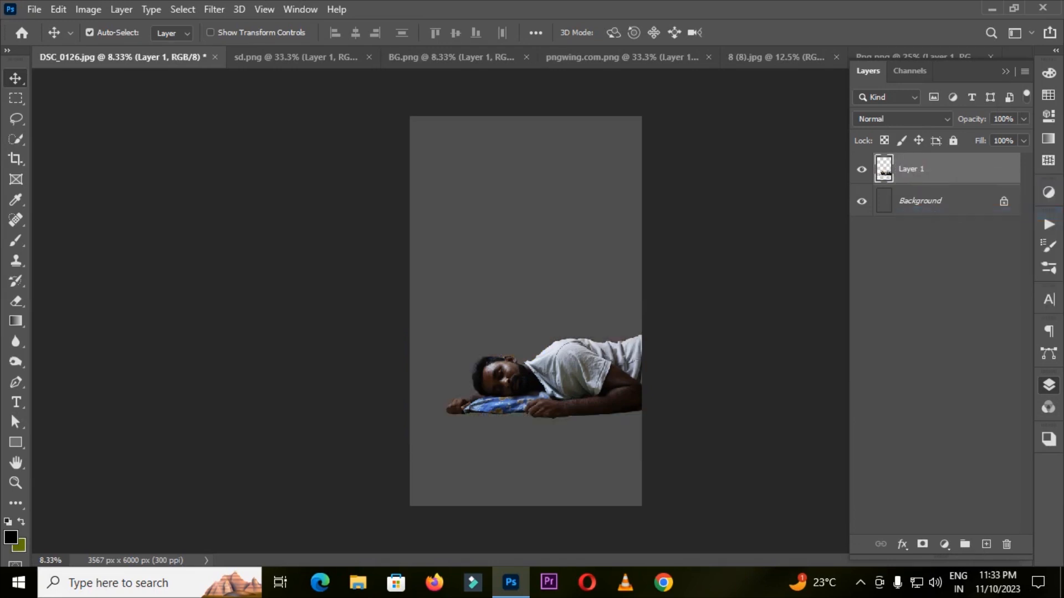
left_click(861, 169)
left_click(1049, 385)
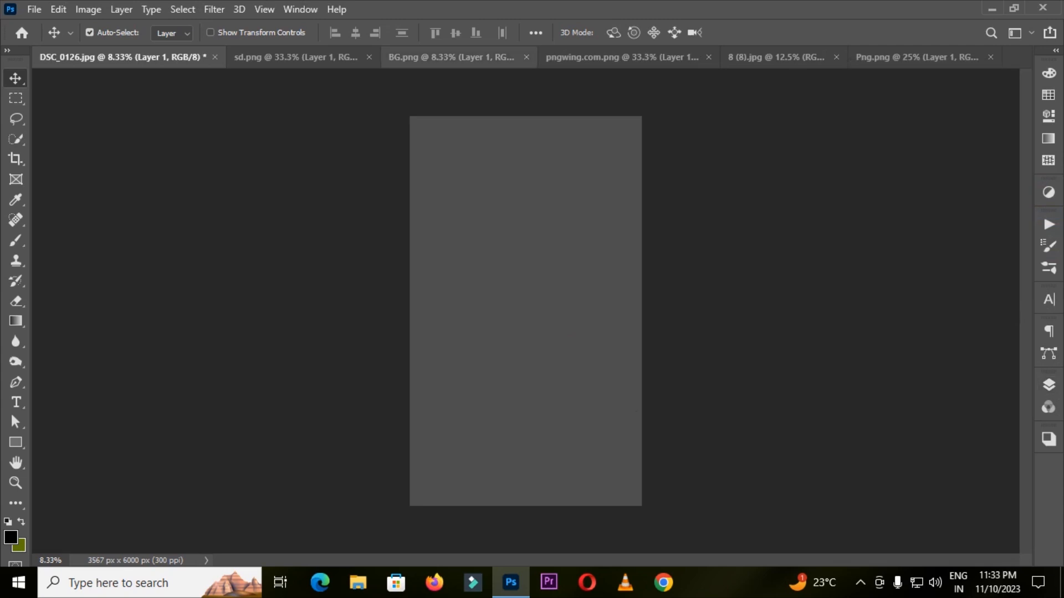
- Bring the bedroom photo from 8 (8).jpg into DSC_0126.jpg, scale it to 162% and position it to fill the canvas
left_click(776, 57)
left_click_drag(590, 235, 501, 289)
key("ctrl+t")
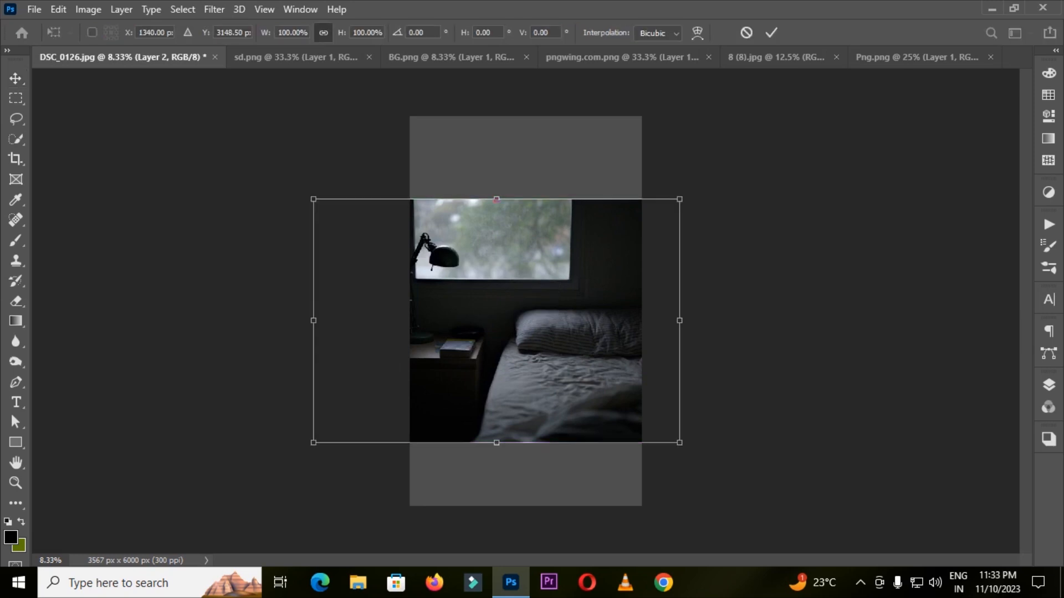
left_click_drag(342, 32, 389, 33)
left_click_drag(562, 346, 497, 309)
key("Up")
key("Up")
key("Up")
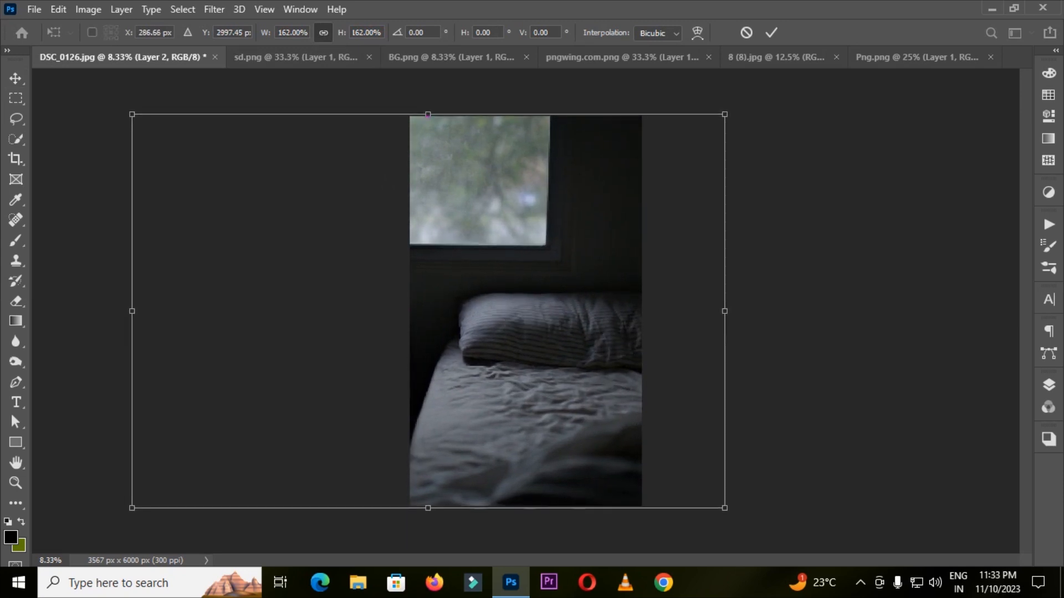
key("Return")
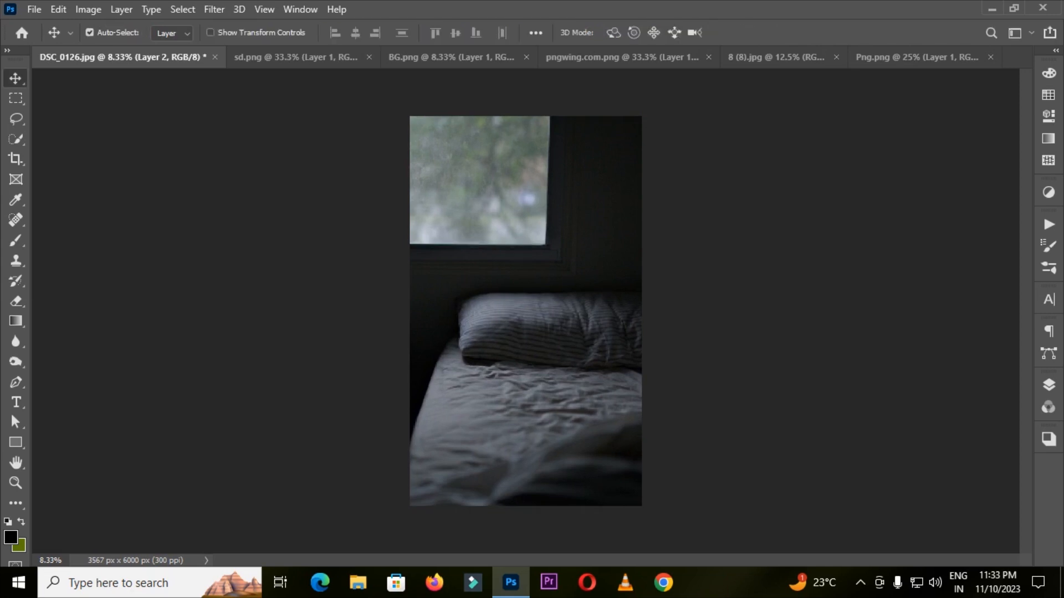
- Show Layer 1 again, enlarge the sleeping man to about 128% and position him on the bed against the pillow
left_click(1048, 386)
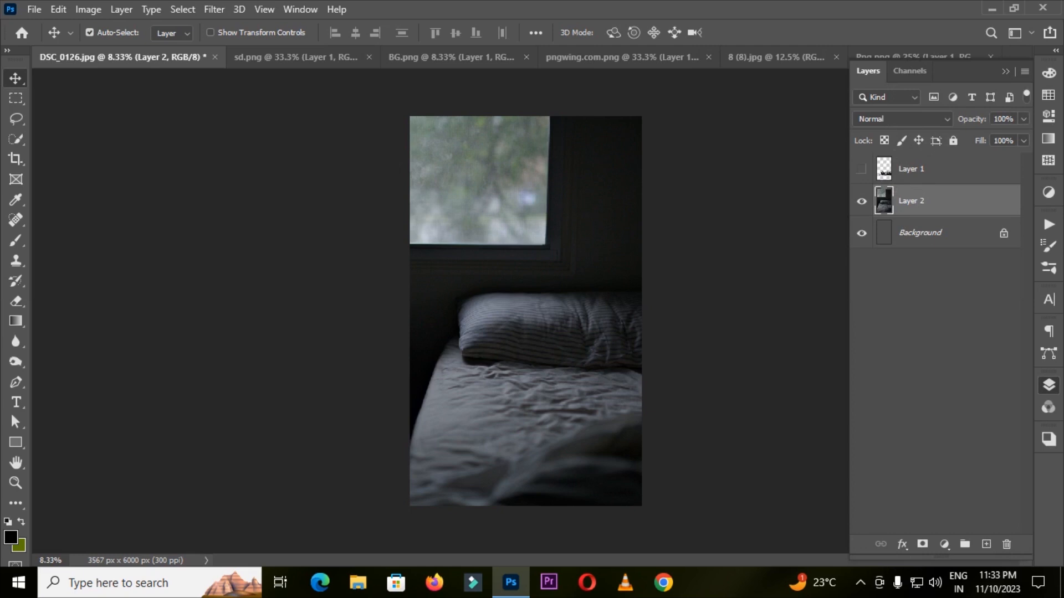
left_click(861, 169)
left_click(931, 169)
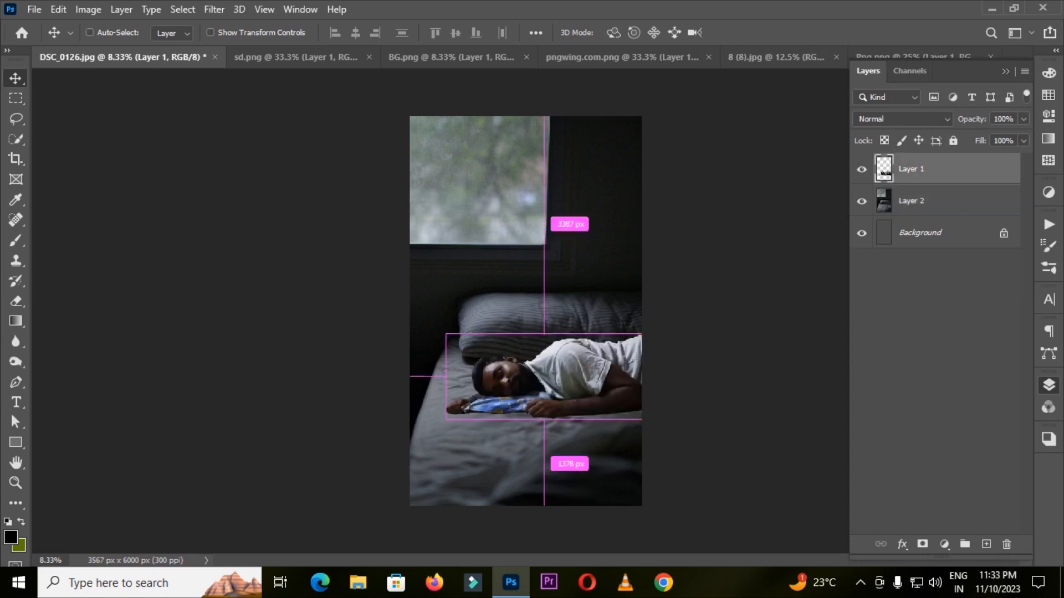
key("ctrl+t")
left_click_drag(642, 419, 697, 442)
left_click_drag(612, 385, 594, 356)
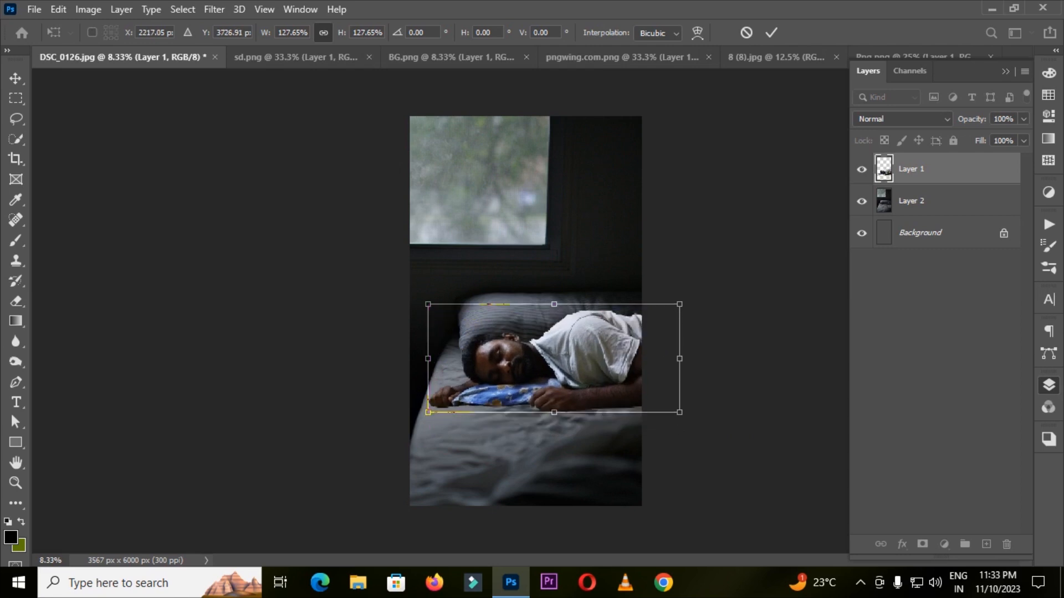
key("Return")
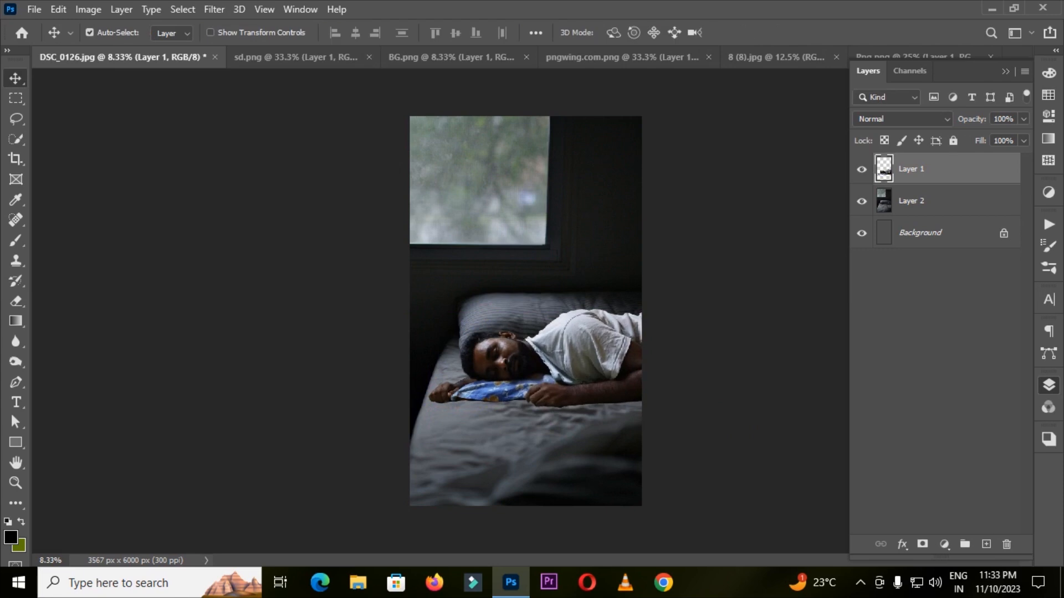
key("Down")
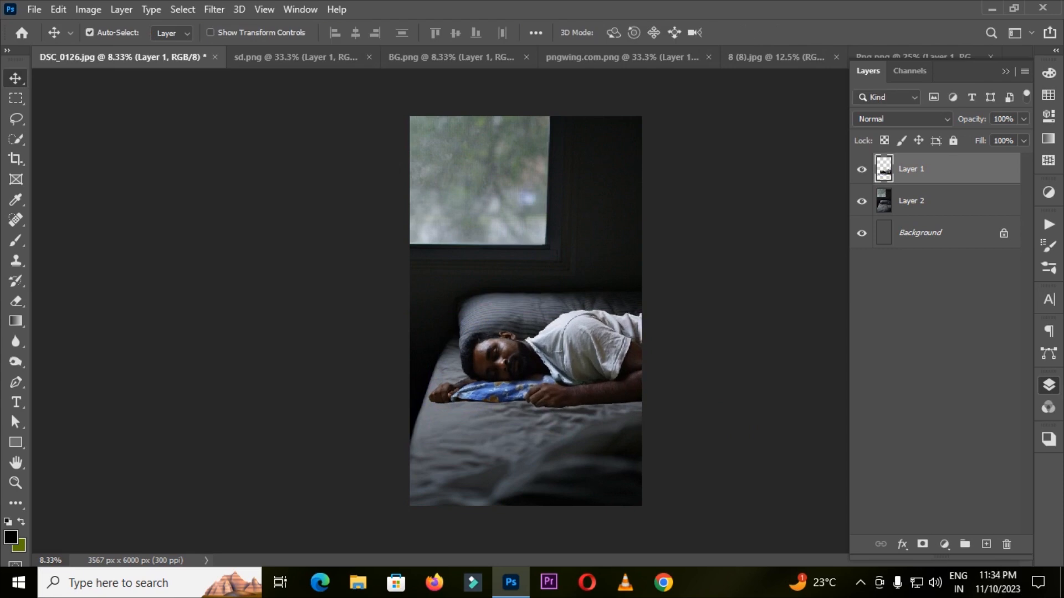
left_click(1005, 71)
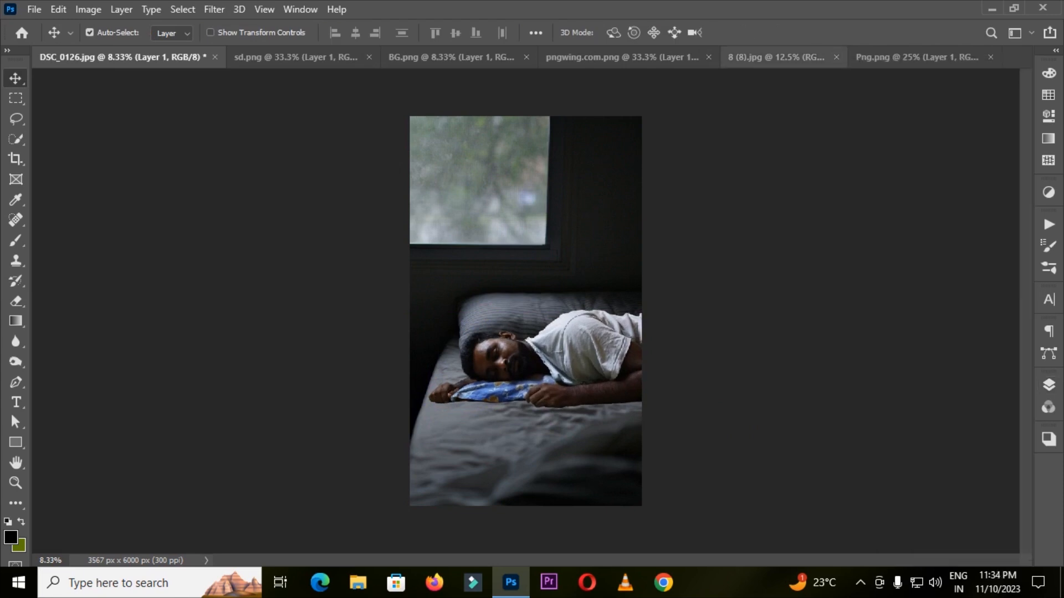
- Lasso the dark blanket in 8 (8).jpg, copy it into DSC_0126.jpg as a layer, and close the source photo
left_click(776, 58)
left_click(15, 118)
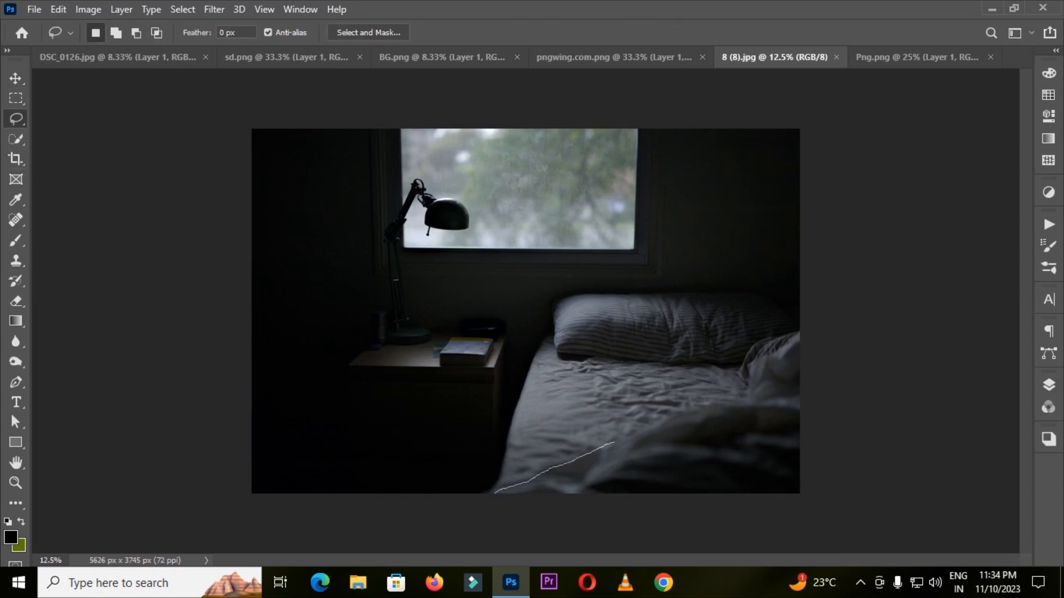
left_click_drag(784, 494, 495, 492)
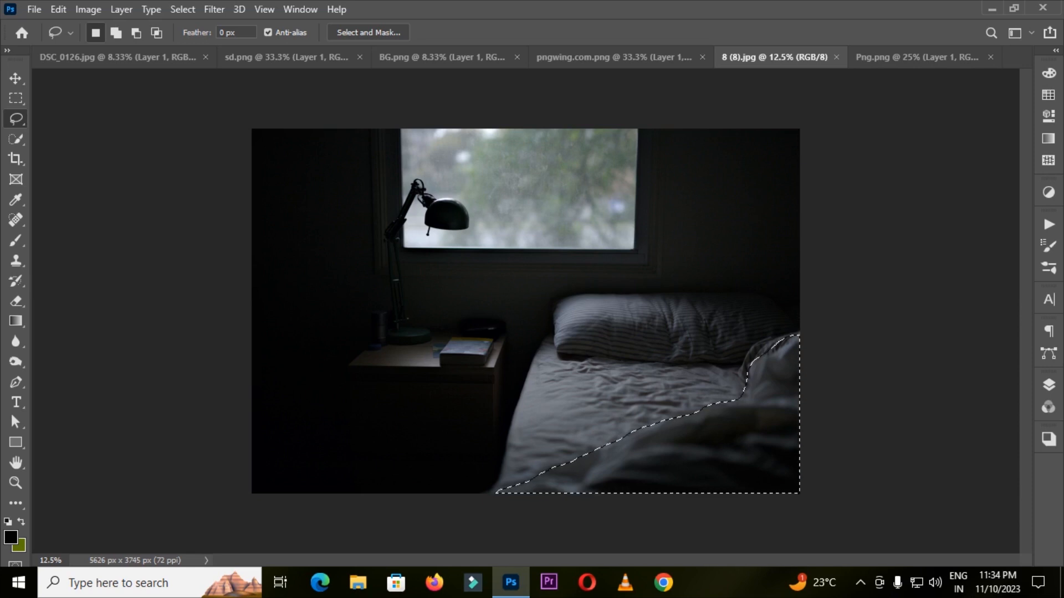
key("v")
left_click_drag(720, 443, 582, 432)
left_click(836, 57)
- Scale the blanket piece to about 210% and place it over the man's body and the lower part of the bed
key("ctrl+t")
left_click_drag(614, 463, 509, 452)
left_click_drag(265, 33, 298, 32)
left_click_drag(570, 429, 539, 407)
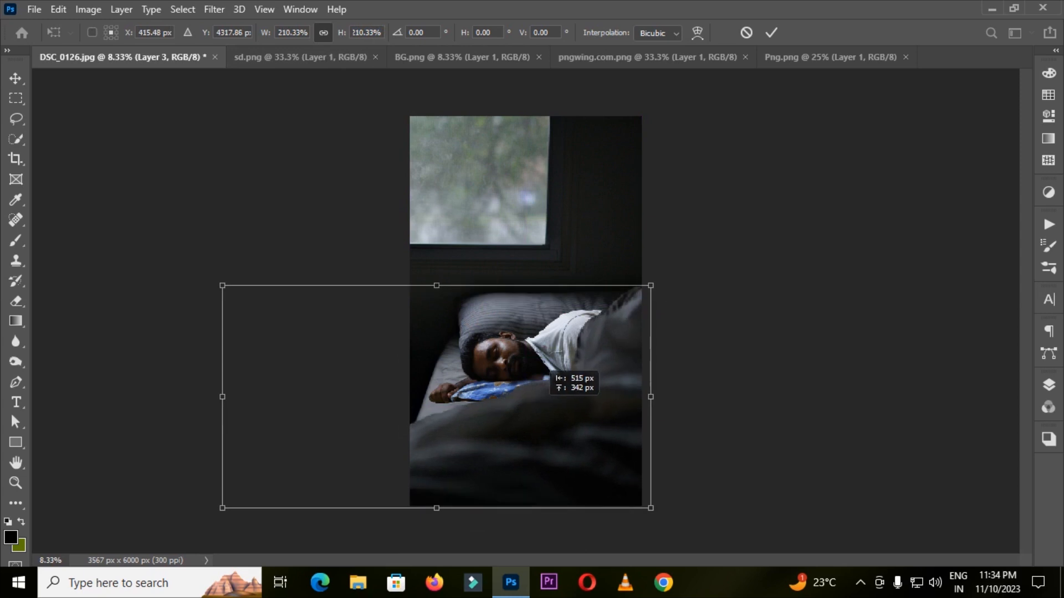
left_click_drag(547, 370, 547, 382)
key("Return")
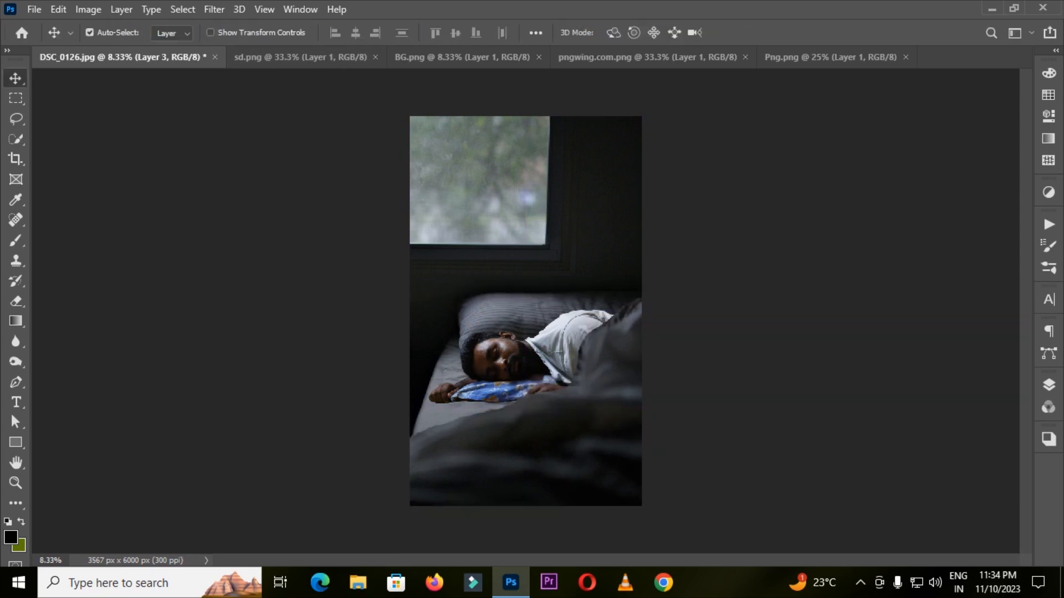
- Apply a Gaussian Blur to the blanket layer so it looks like a strongly out-of-focus foreground
left_click(213, 10)
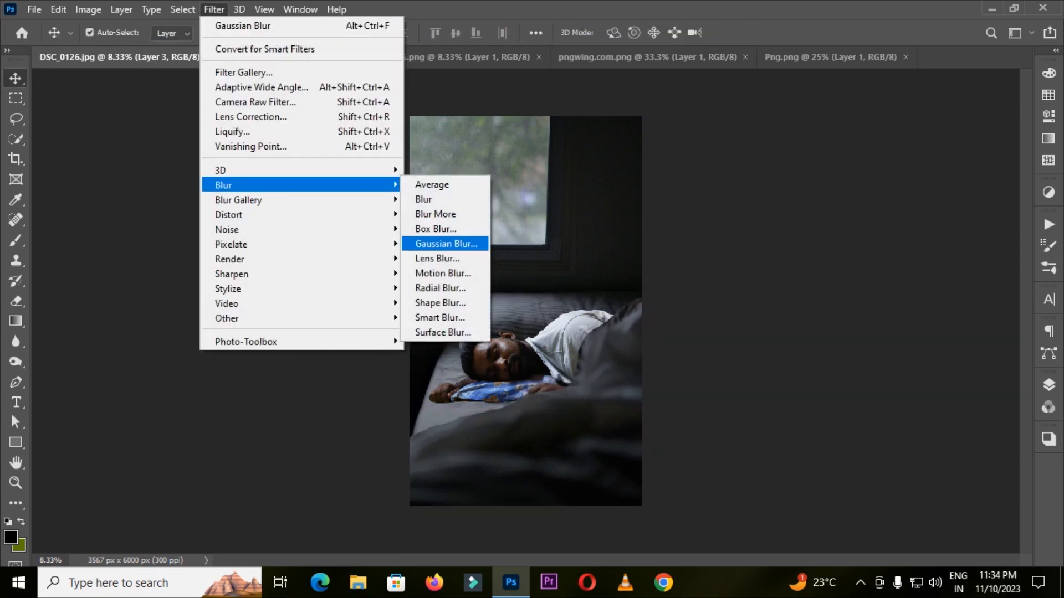
left_click(438, 243)
left_click(974, 171)
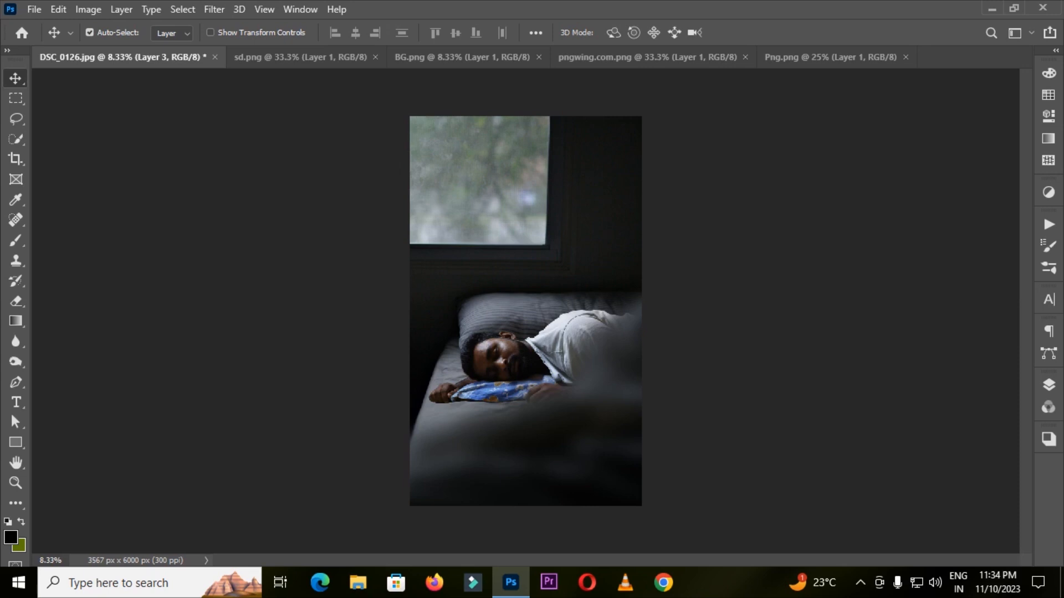
- Bring the Christmas tree from pngwing.com.png into the composition and move its layer below Layer 3
left_click(647, 57)
left_click_drag(497, 208, 457, 178)
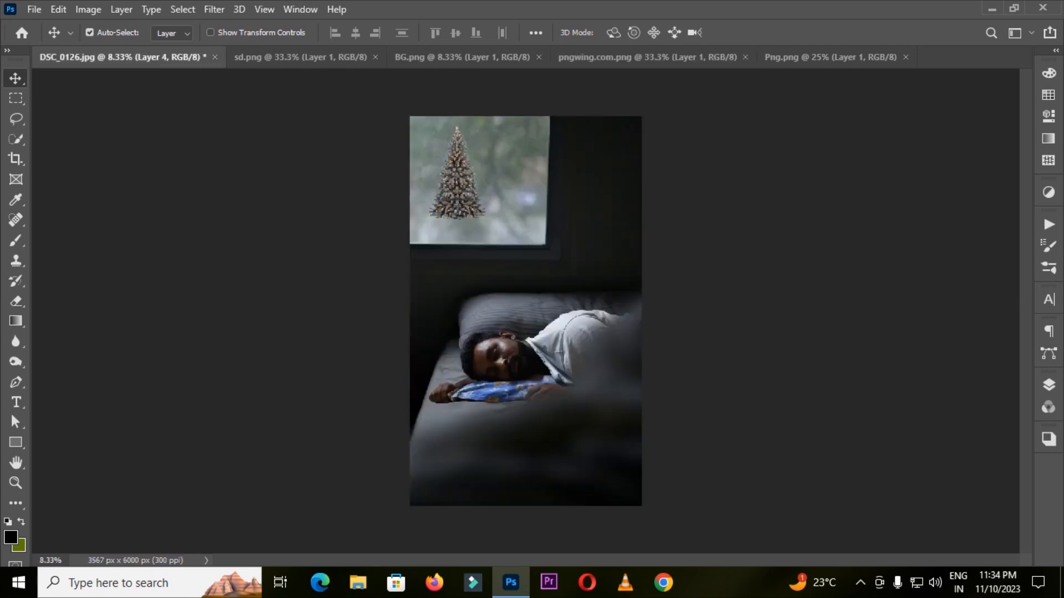
left_click(1049, 385)
left_click_drag(942, 169, 942, 213)
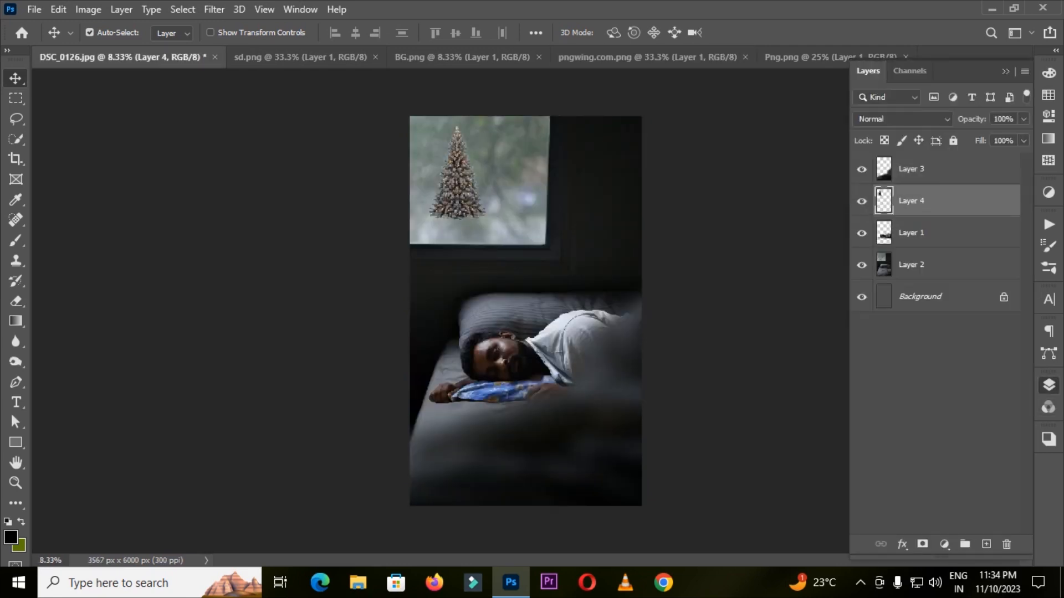
- Enlarge the Christmas tree to about 402%, tilt it clockwise and position its lit branches along the canvas's left edge
key("ctrl+t")
left_click_drag(486, 221, 663, 506)
left_click_drag(529, 297, 344, 286)
left_click_drag(529, 251, 550, 294)
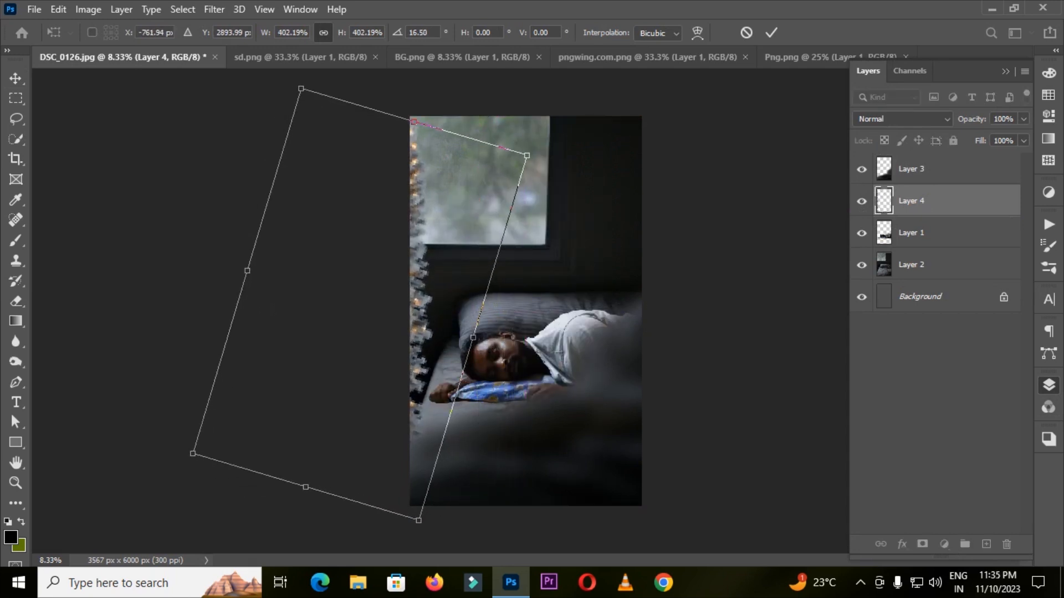
left_click_drag(441, 292, 450, 292)
left_click_drag(529, 298, 527, 281)
left_click_drag(445, 302, 448, 294)
key("Down")
key("Down")
key("Left")
key("Left")
key("Left")
key("Left")
key("Left")
key("Return")
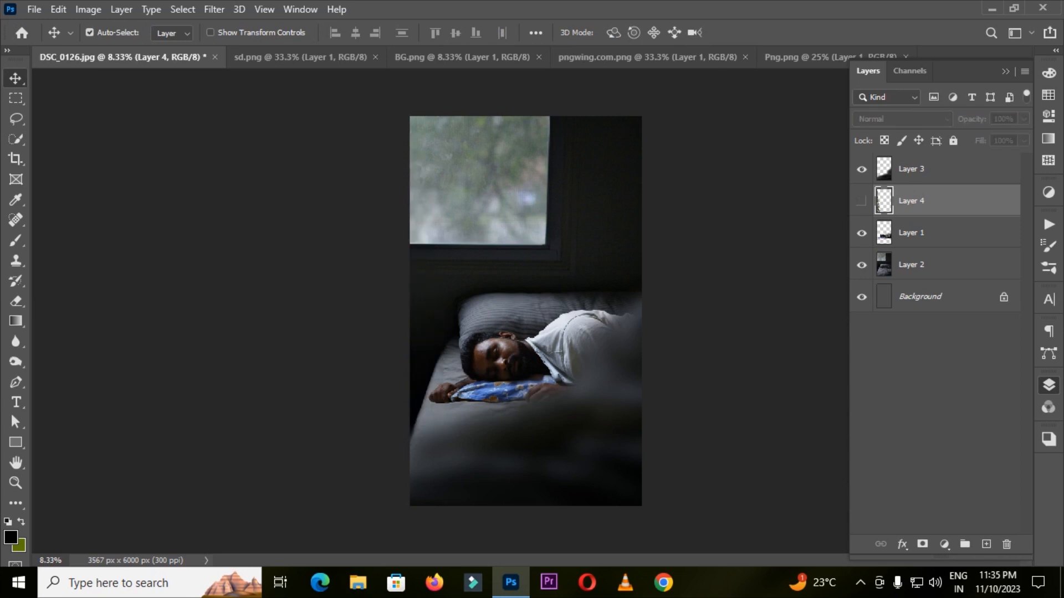
- Hide the blanket, tree and man layers and add a layer mask to the bedroom layer
left_click(861, 170)
left_click(861, 234)
left_click(937, 265)
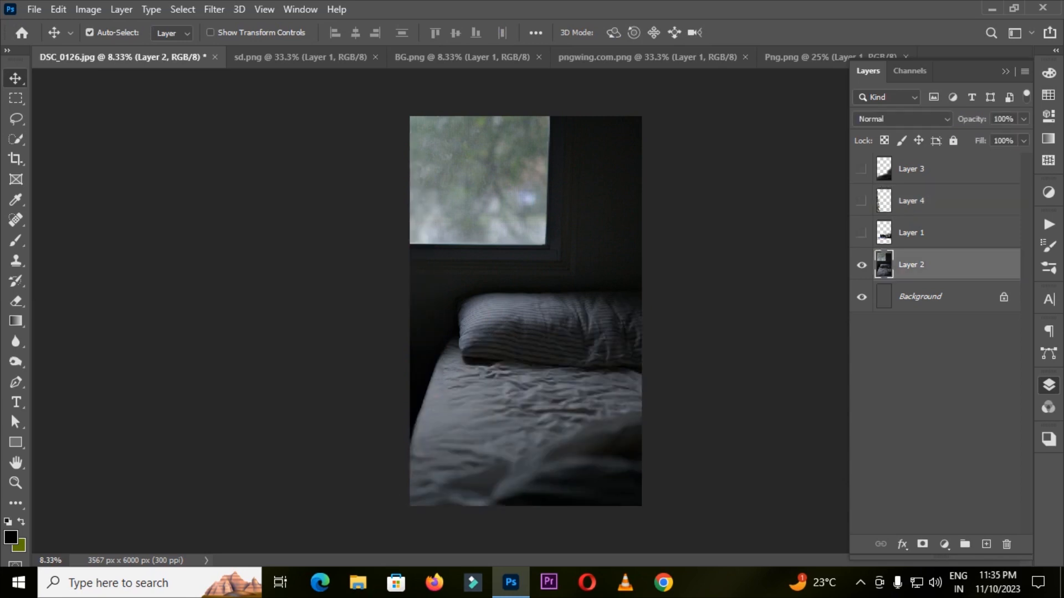
left_click(922, 544)
- Trace the window glass with the Pen tool and convert the closed path to a selection with a 0 px feather
key("ctrl+plus")
scroll(526, 310, "up", 3)
scroll(526, 310, "up", 1)
key("ctrl+plus")
key("ctrl+plus")
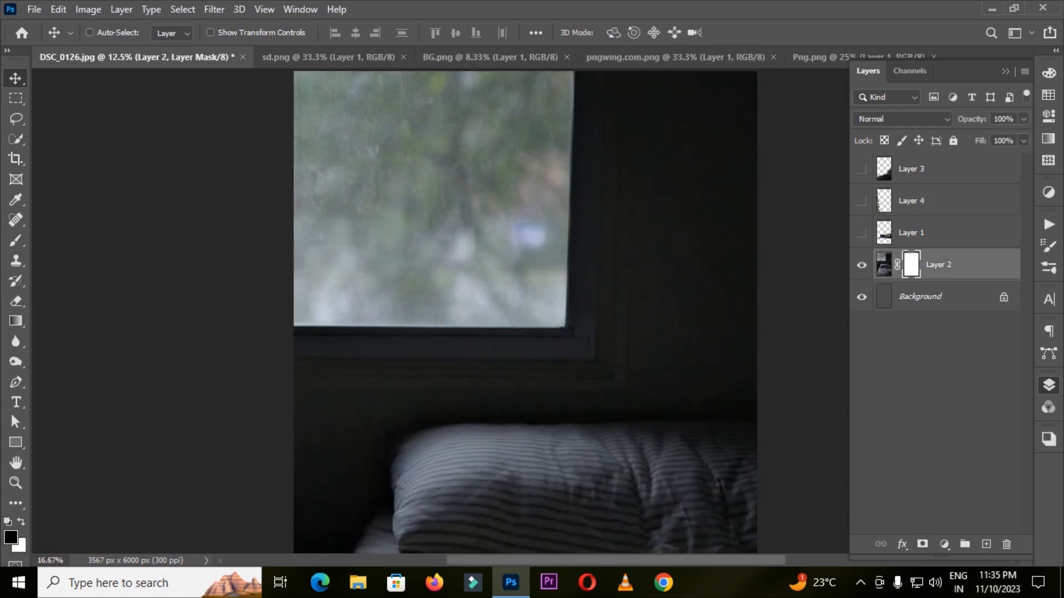
scroll(525, 310, "up", 5)
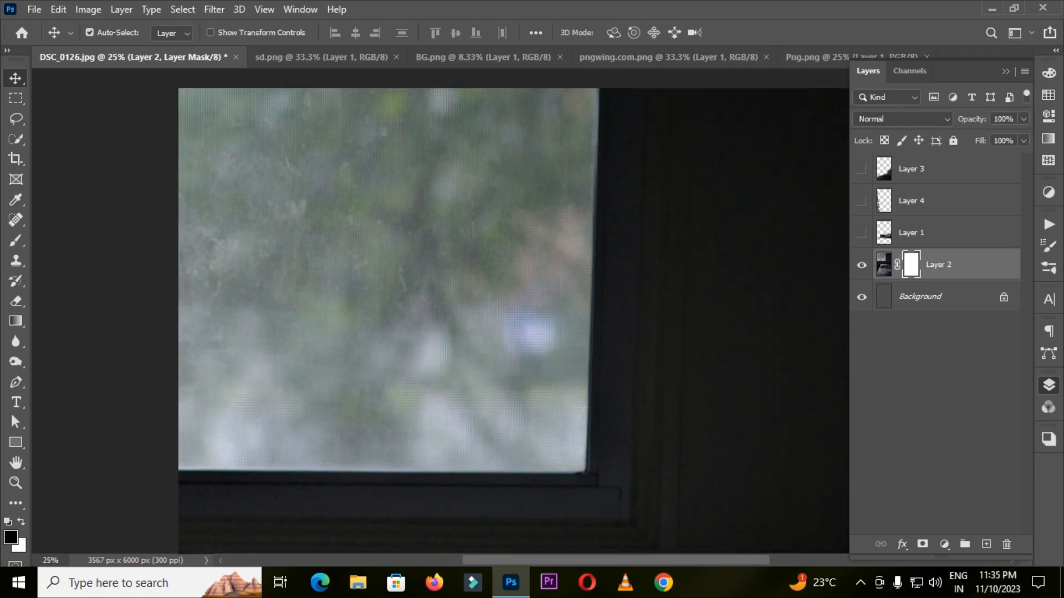
left_click(15, 382)
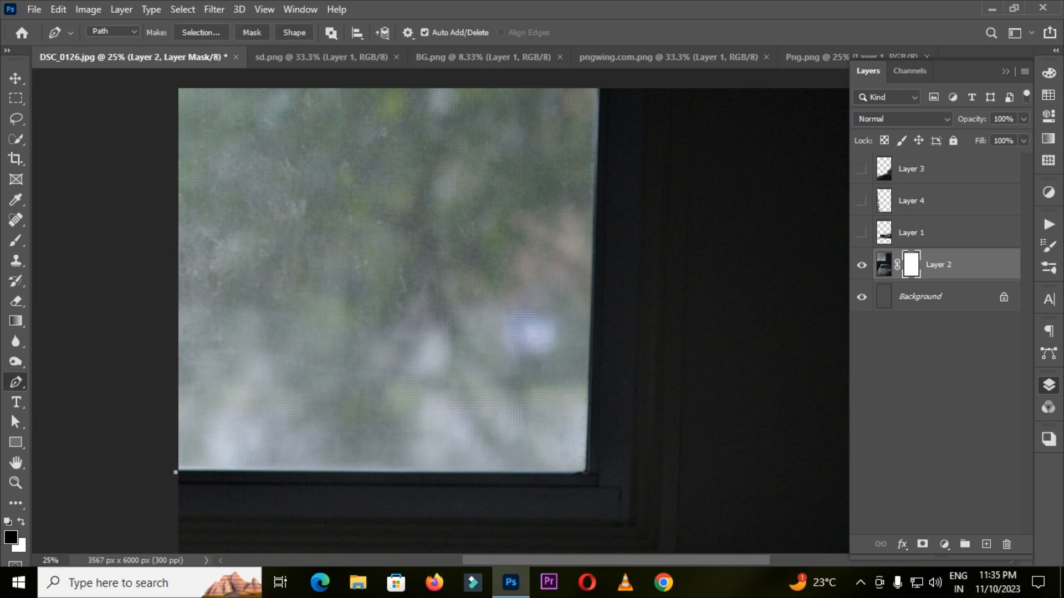
left_click(588, 475)
scroll(513, 316, "up", 2)
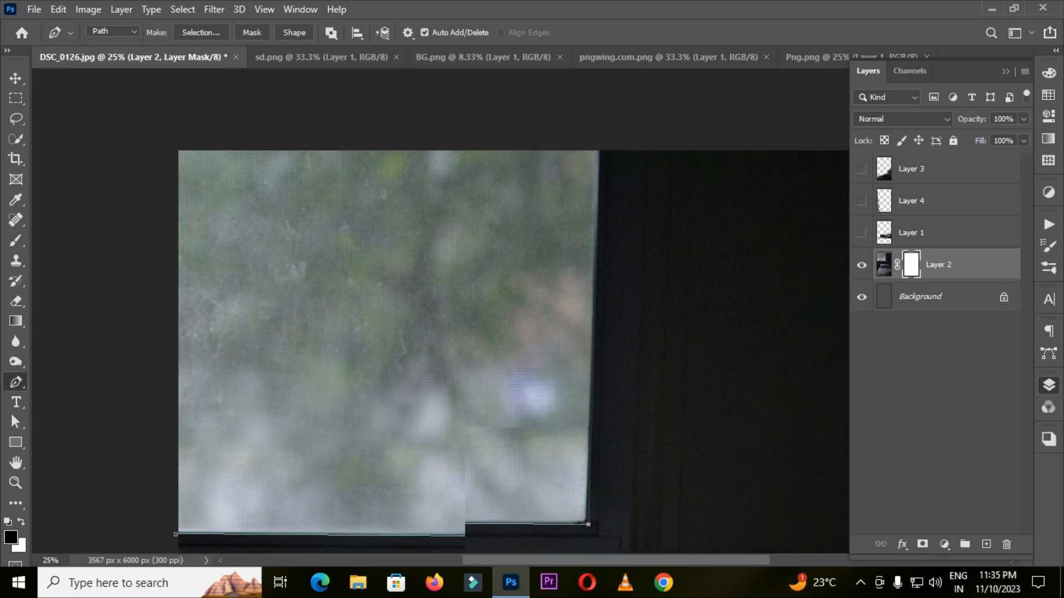
left_click(602, 141)
left_click(464, 123)
left_click(279, 124)
left_click(125, 136)
left_click(144, 292)
left_click(133, 404)
left_click(175, 535)
right_click(328, 381)
left_click(377, 96)
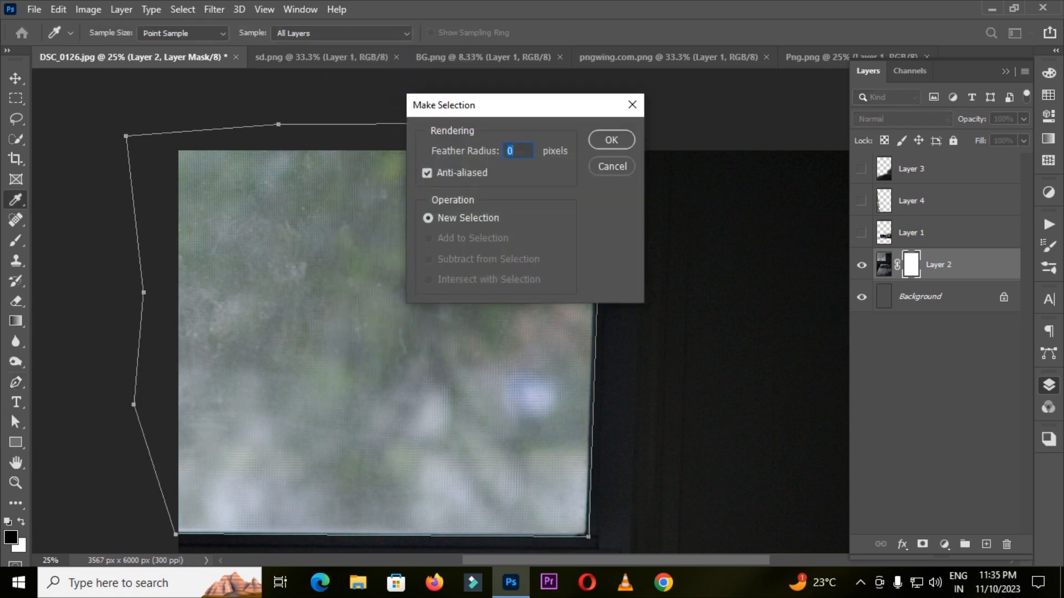
key("Return")
- Paint the selected window area black on Layer 2's mask with a 700 px brush and clear the selection
key("b")
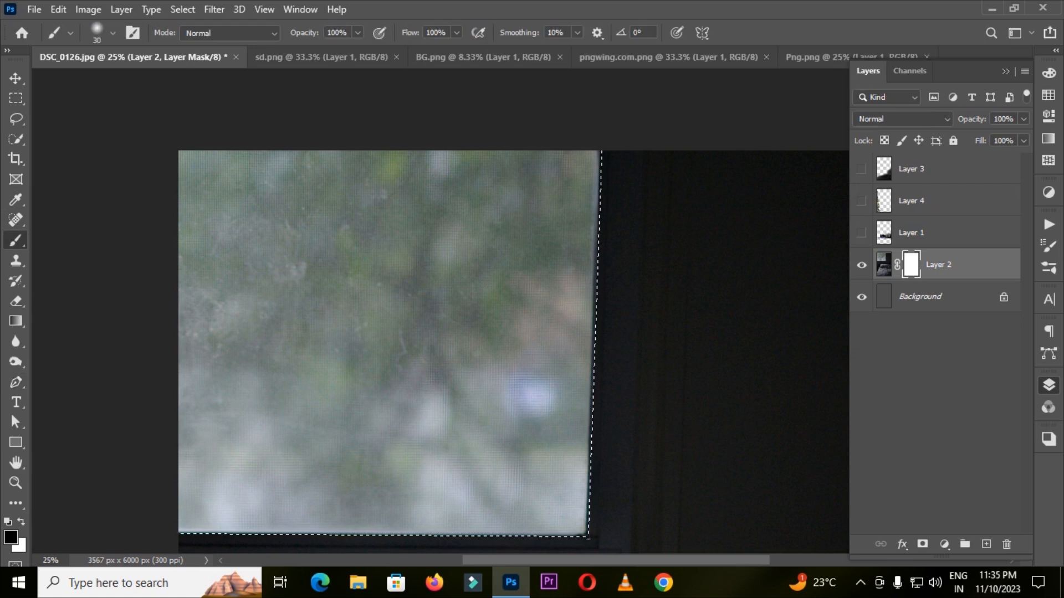
key("]")
key("]")
key("]")
key("]")
key("]")
key("]")
key("]")
key("]")
key("]")
key("]")
key("]")
key("]")
key("]")
key("]")
key("]")
key("]")
key("]")
key("]")
key("]")
key("]")
key("[")
key("[")
mouse_move(151, 267)
left_mouse_down()
mouse_move(596, 239)
mouse_move(407, 160)
mouse_move(194, 172)
mouse_move(185, 344)
mouse_move(233, 488)
mouse_move(457, 477)
mouse_move(543, 354)
mouse_move(299, 388)
mouse_move(466, 421)
left_mouse_up()
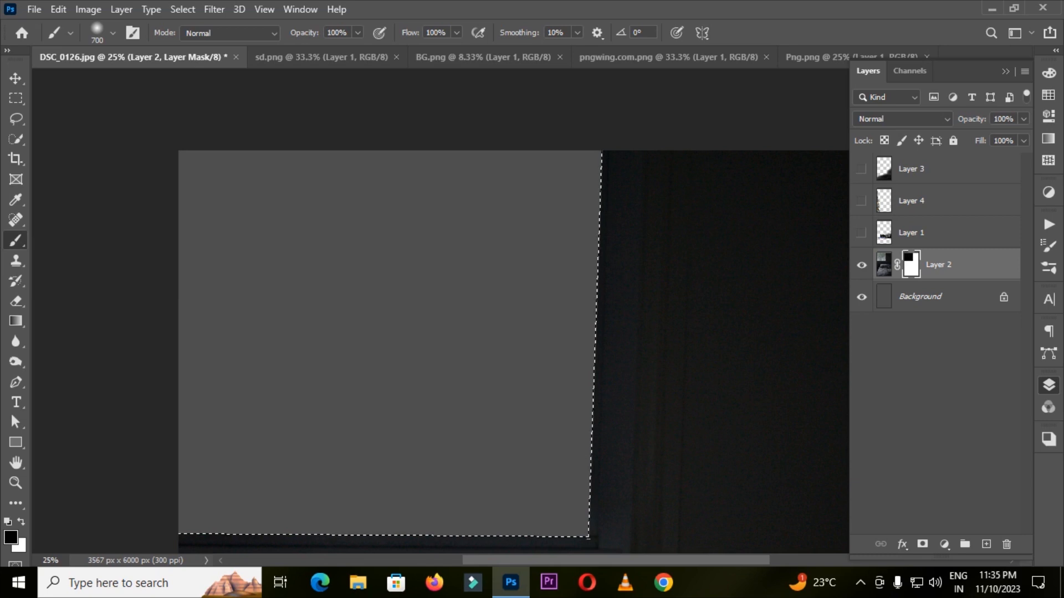
key("ctrl+d")
key("ctrl+minus")
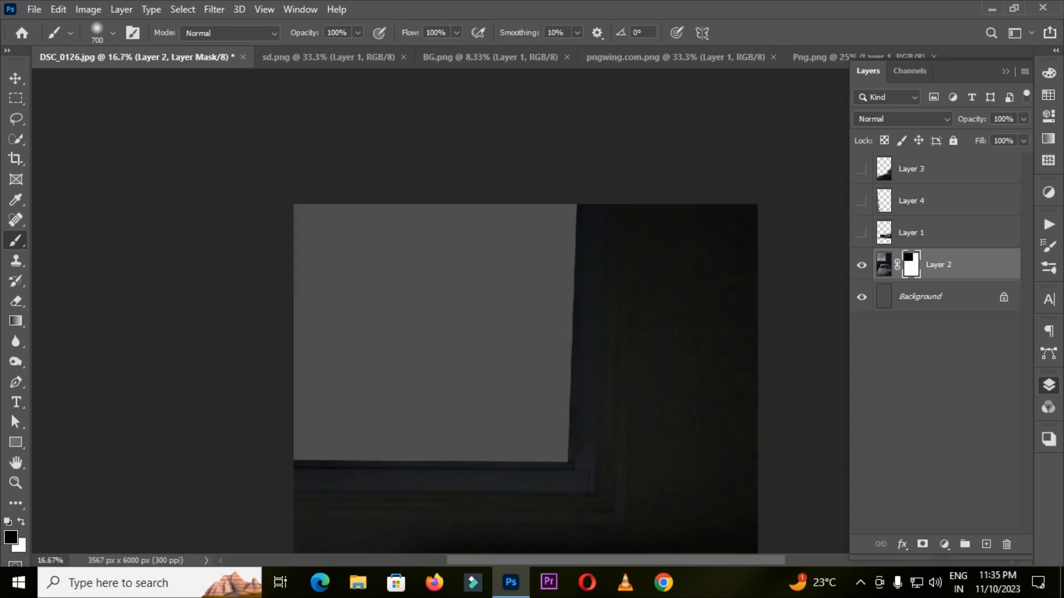
key("bracketleft")
key("bracketleft")
key("bracketleft")
key("bracketleft")
key("bracketleft")
key("bracketleft")
key("ctrl+minus")
key("ctrl+minus")
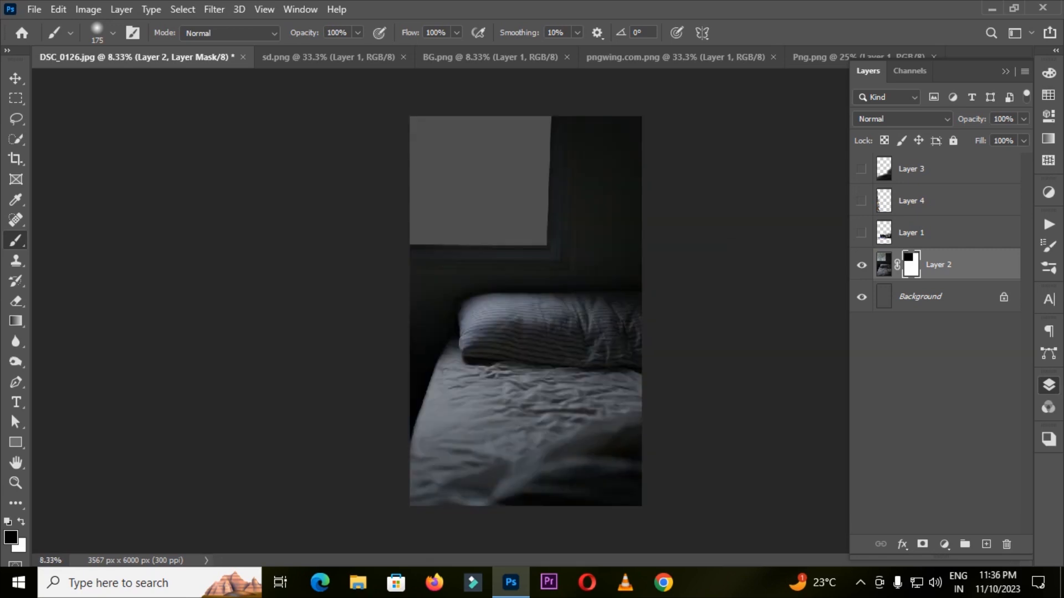
- Close pngwing.com.png and bring the BG.png image into the composition as a new layer
key("F7")
key("v")
left_click(681, 57)
left_click(773, 57)
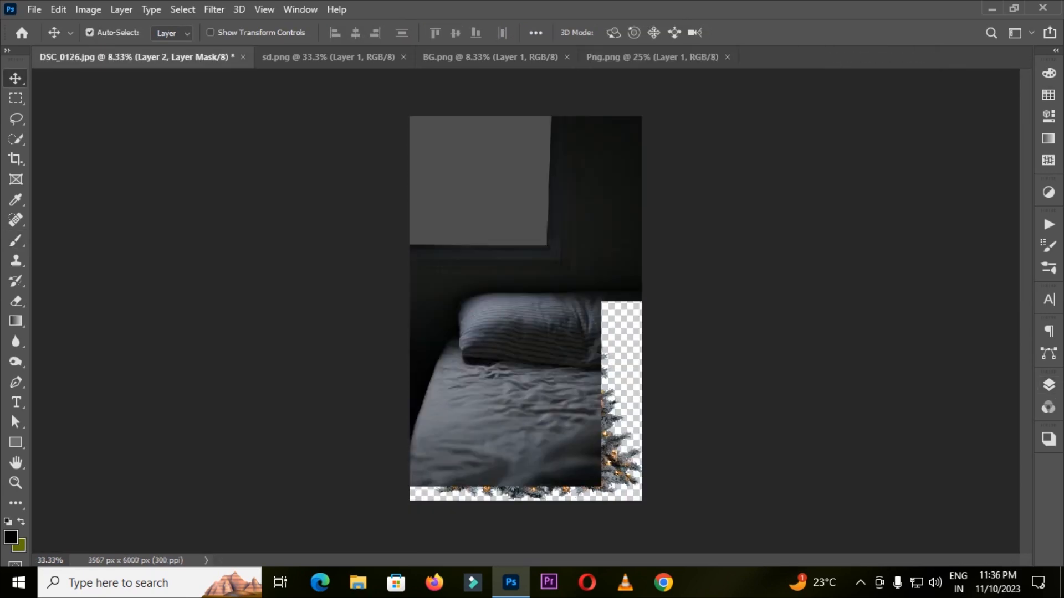
left_click(526, 57)
left_click_drag(521, 182, 460, 183)
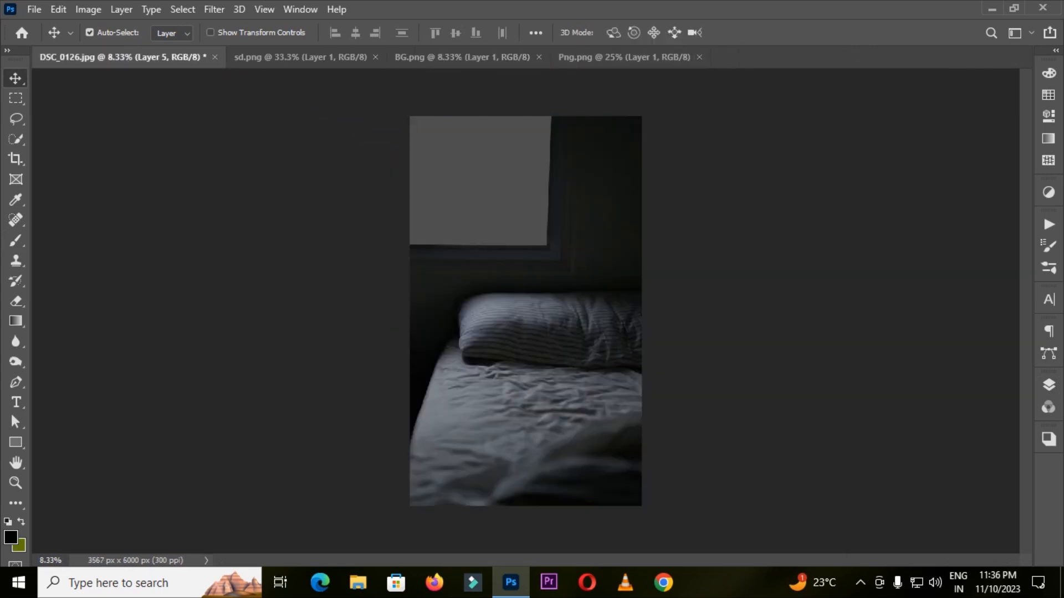
- Close BG.png and place the planet image layer below Layer 2, behind the window opening
left_click(539, 58)
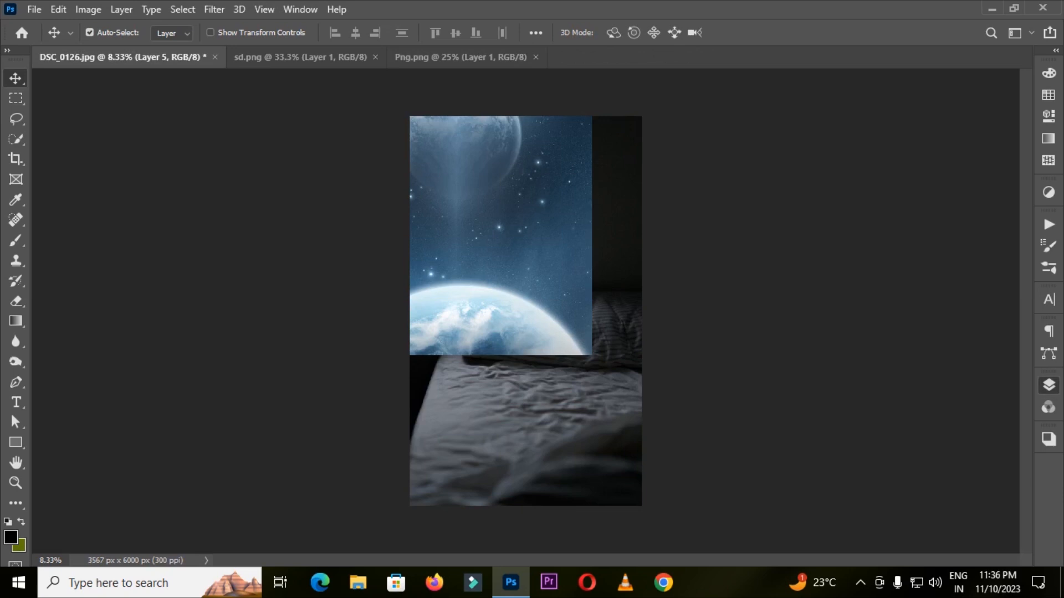
left_click(1048, 385)
left_click_drag(942, 266, 941, 308)
left_click_drag(524, 166, 520, 228)
- Enlarge and rotate the planet image so the planet fills the window, and show the blanket, tree and man layers
key("ctrl+t")
left_click_drag(596, 89, 717, 168)
left_click_drag(530, 145, 496, 173)
left_click_drag(226, 353, 157, 378)
key("Return")
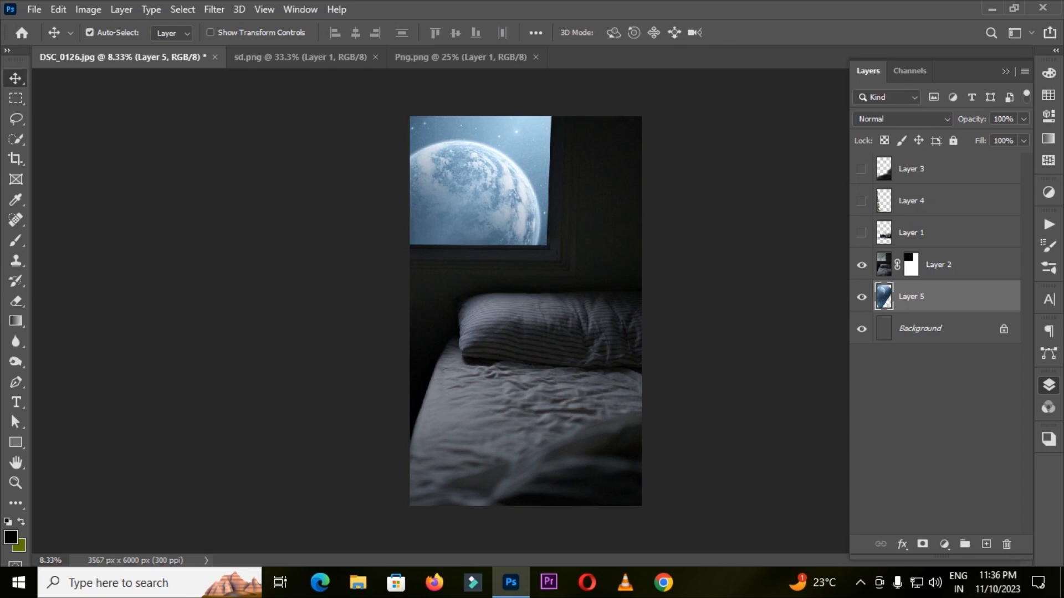
left_click(861, 201)
left_click(861, 169)
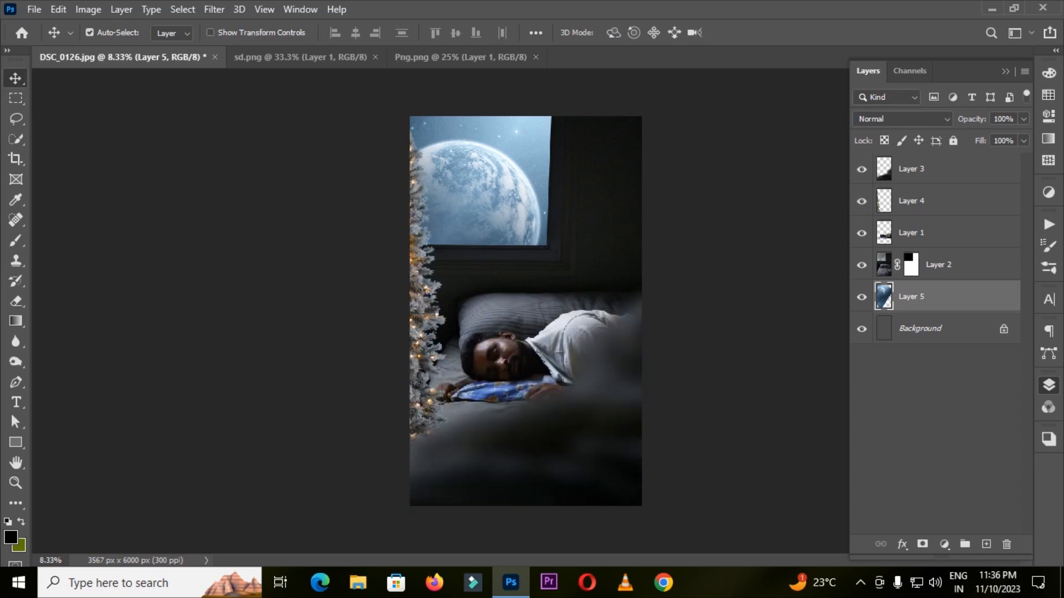
- Bring the Santa sleigh from sd.png into the composition, close that file and scale the sleigh down in front of the planet
left_click(299, 57)
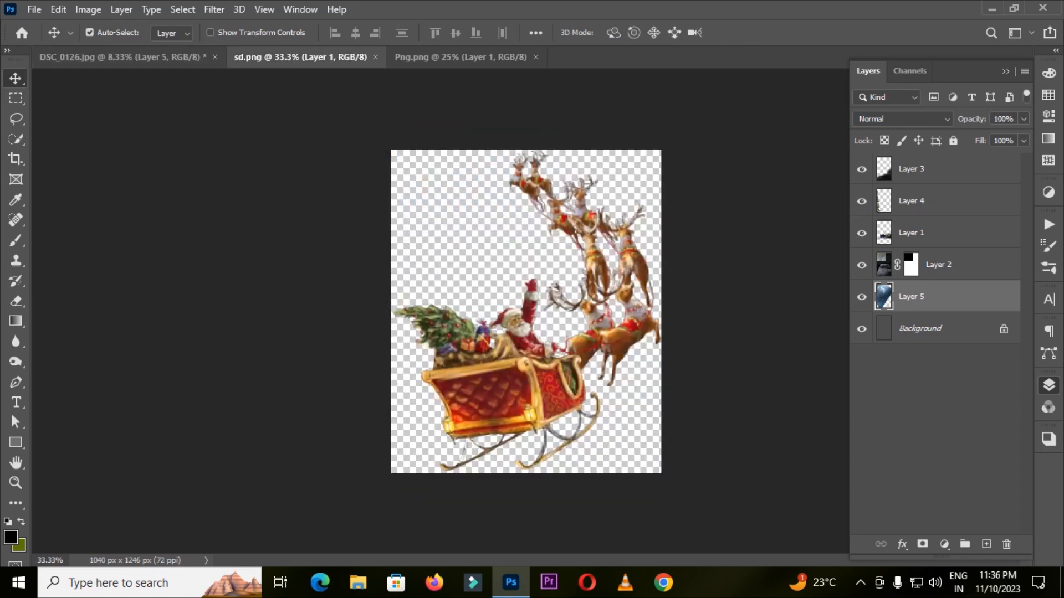
left_click_drag(434, 273, 470, 209)
left_click(375, 57)
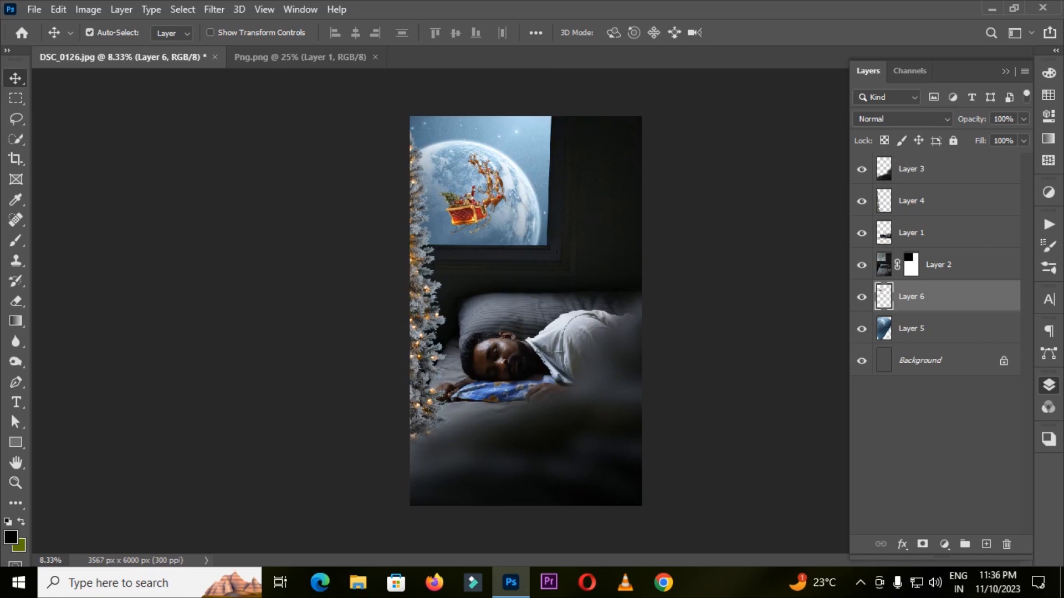
key("ctrl+t")
left_click_drag(506, 234, 458, 205)
key("Return")
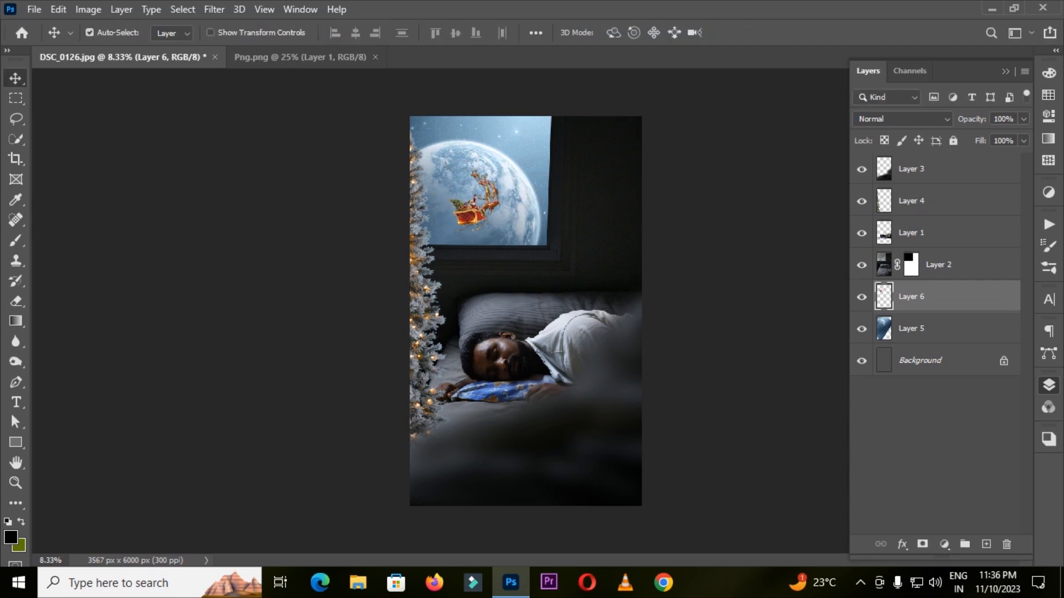
- Bring the gift sack from Png.png into the composition, stack it directly above Layer 2 and move it down behind the man
left_click(300, 57)
left_click_drag(526, 365, 579, 238)
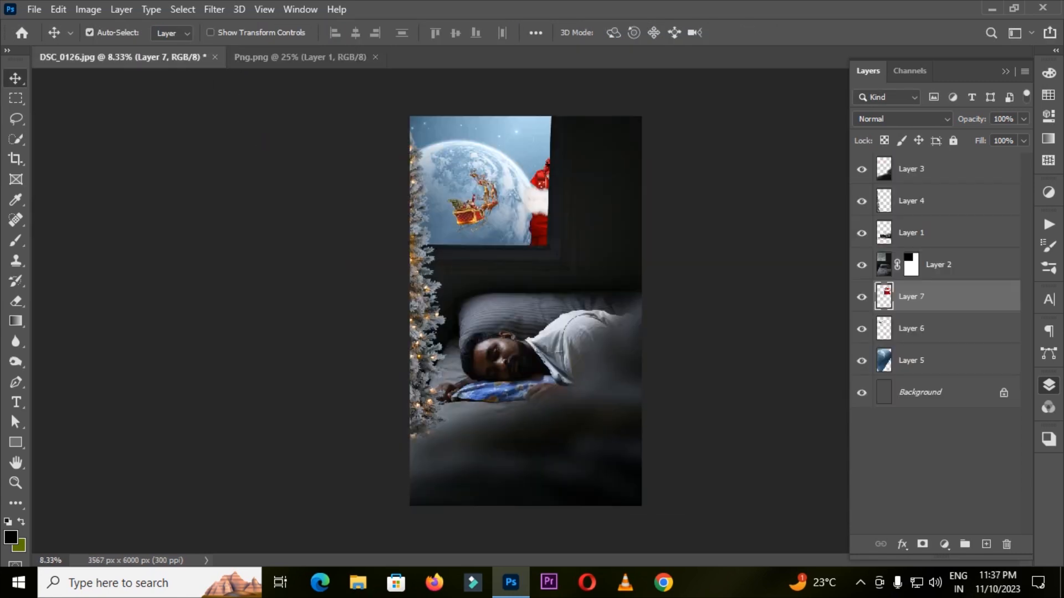
left_click_drag(912, 297, 914, 243)
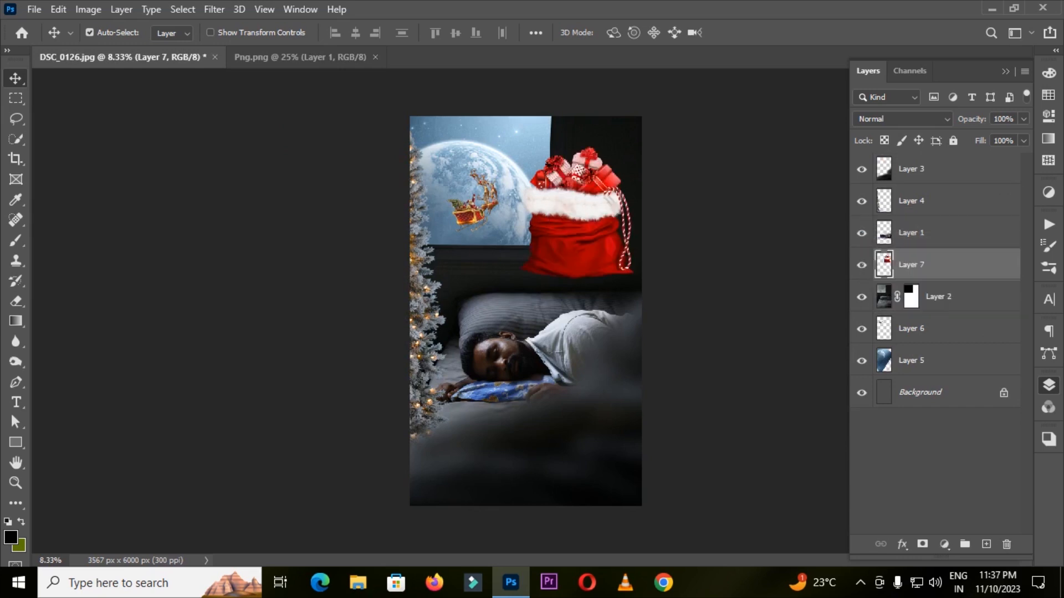
left_click_drag(577, 199, 540, 277)
- Scale the gift sack down, set it on the pillow behind the man's head and close Png.png
key("ctrl+t")
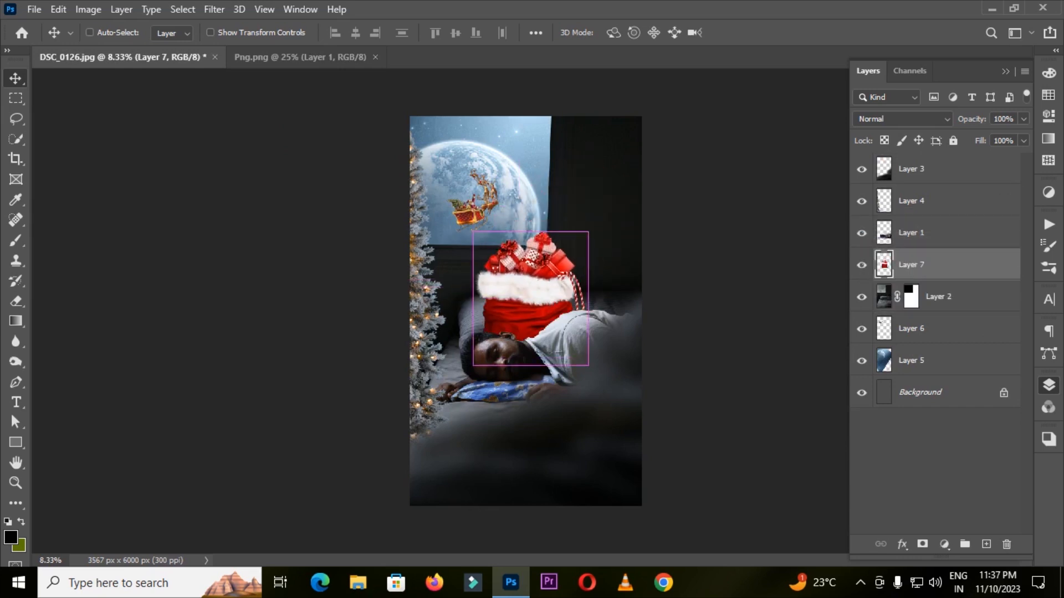
left_click_drag(587, 364, 533, 300)
left_click_drag(504, 269, 527, 316)
mouse_move(555, 278)
left_mouse_down()
mouse_move(570, 262)
mouse_move(563, 270)
left_mouse_up()
key("Return")
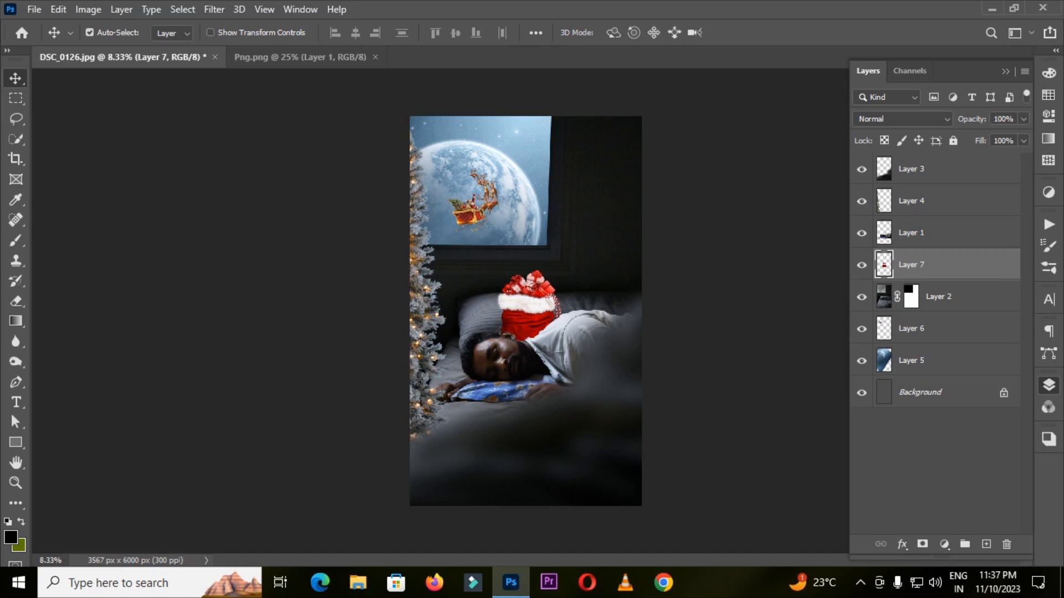
key("ctrl+plus")
key("ctrl+minus")
left_click(375, 58)
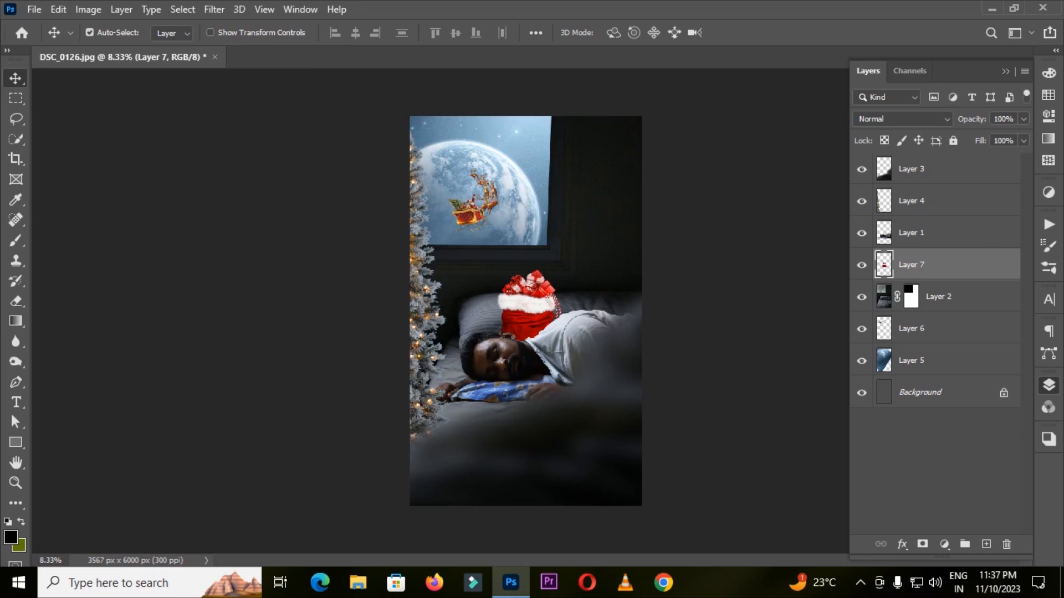
- Add an Exposure adjustment clipped to the sleigh layer (Layer 6) with the exposure at -2.39
left_click(920, 329)
left_click(944, 544)
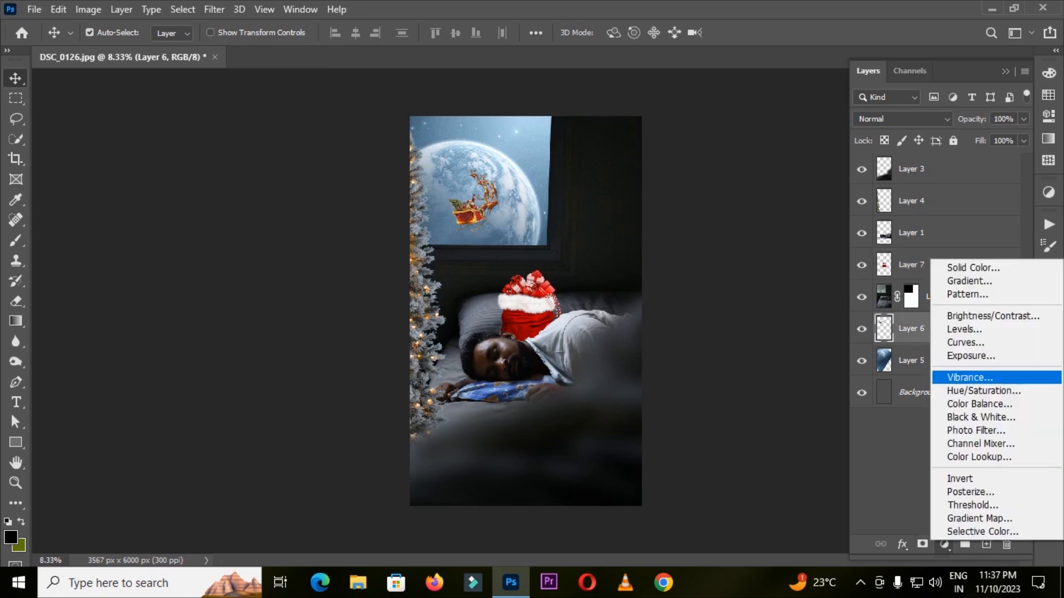
left_click(953, 355)
left_click_drag(916, 156, 883, 157)
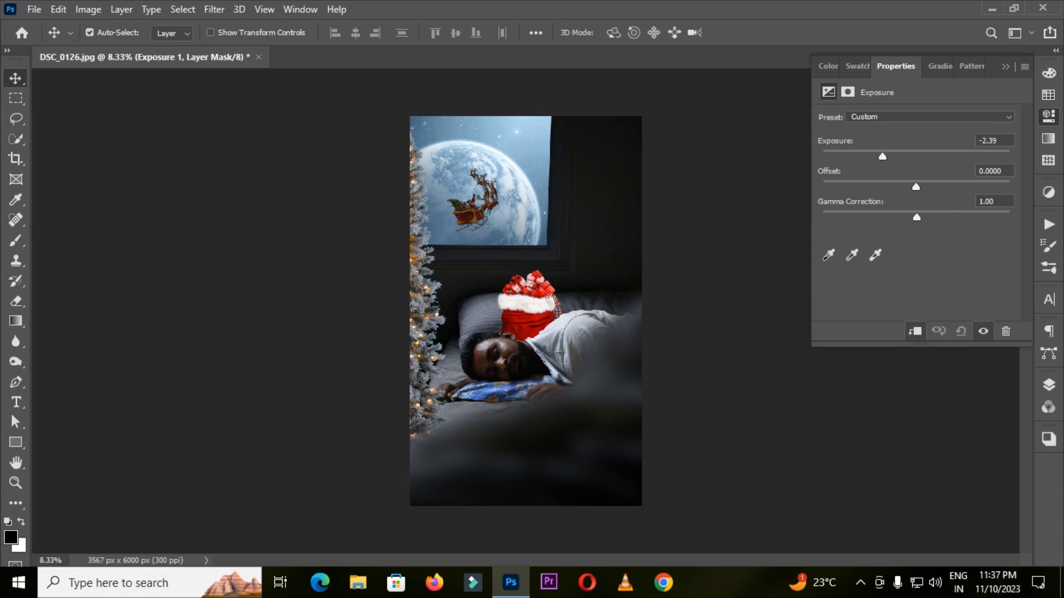
left_click(1048, 385)
left_click(944, 392)
left_click(944, 544)
left_click(959, 361)
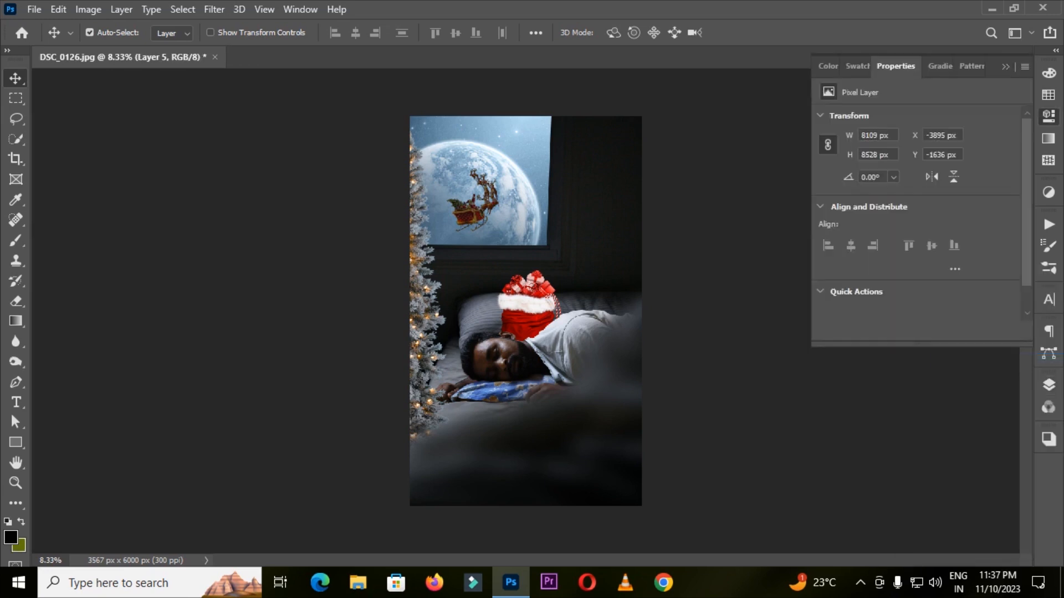
left_click_drag(916, 156, 914, 156)
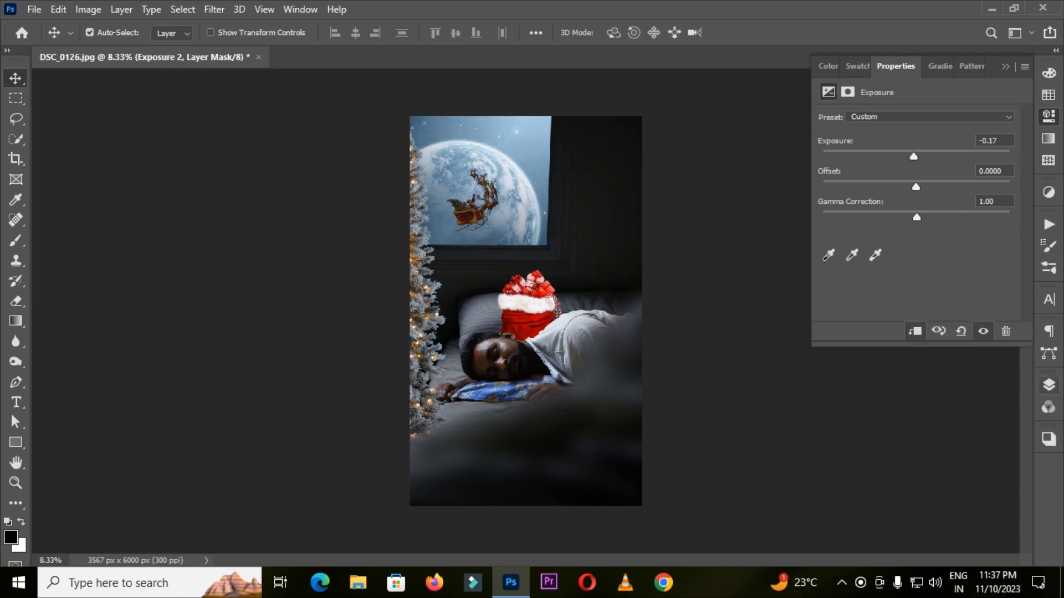
left_click(1048, 385)
key("Delete")
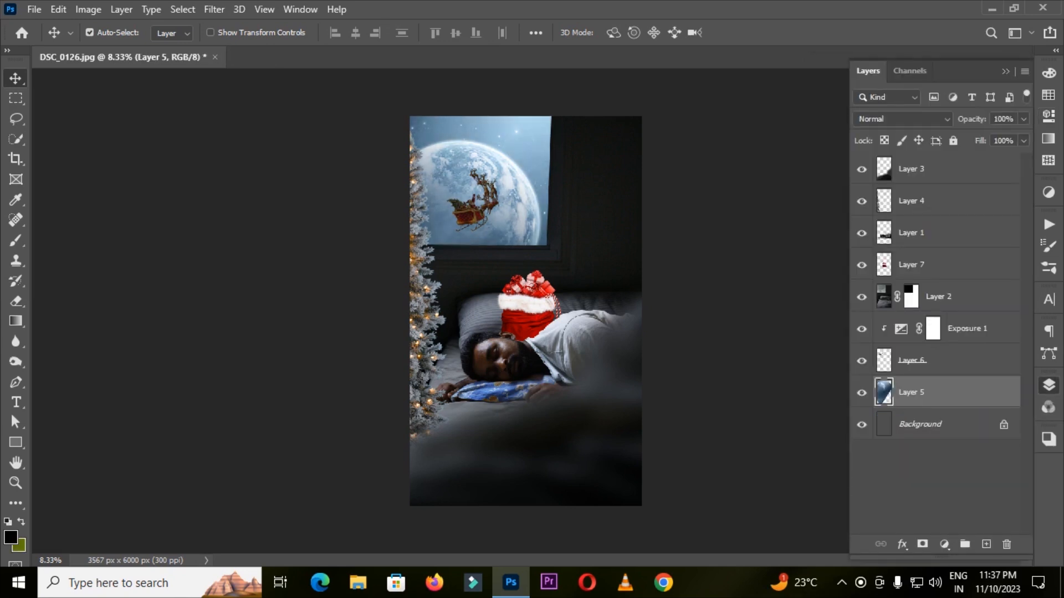
- Add a second mask to the Exposure 1 layer and paint black along the sleigh and reindeer edges with a 150 px brush
left_click(967, 329)
left_click(922, 544)
key("ctrl+plus")
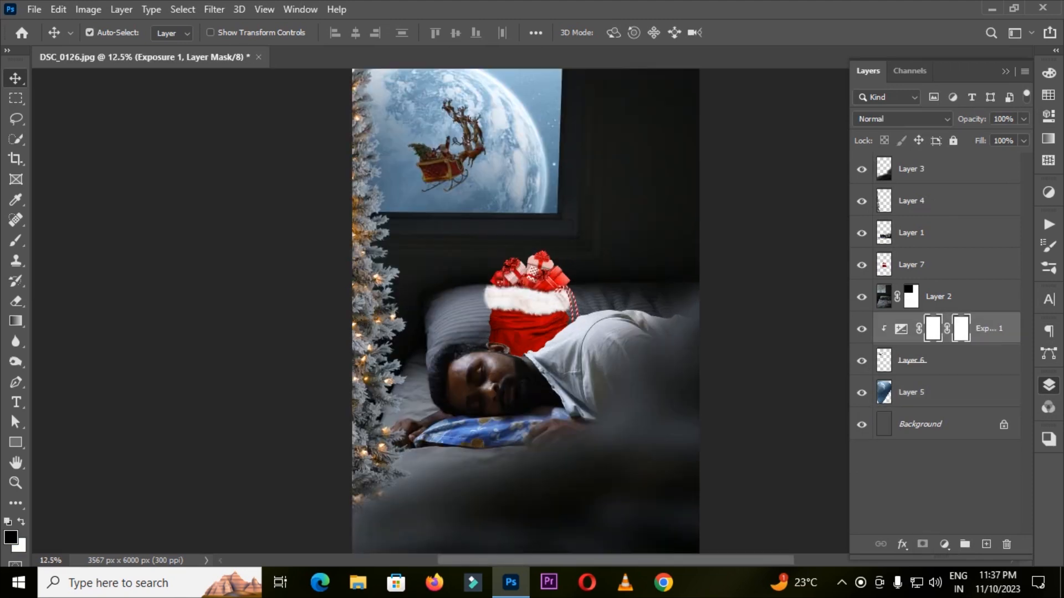
scroll(525, 310, "up", 2)
scroll(525, 310, "up", 3)
key("ctrl+plus")
key("ctrl+plus")
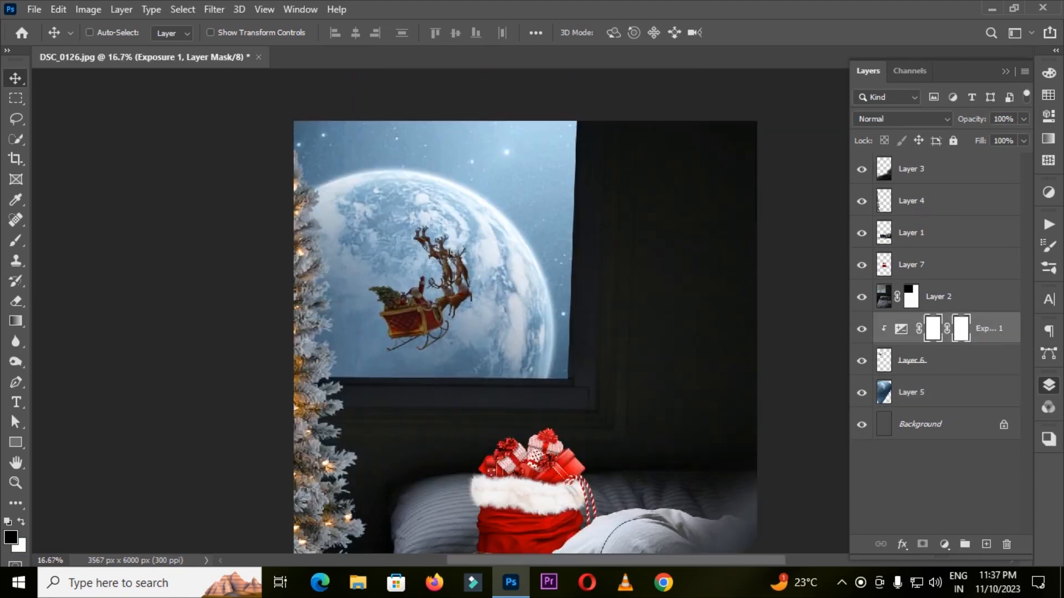
key("ctrl+plus")
key("ctrl+plus")
scroll(525, 310, "up", 2)
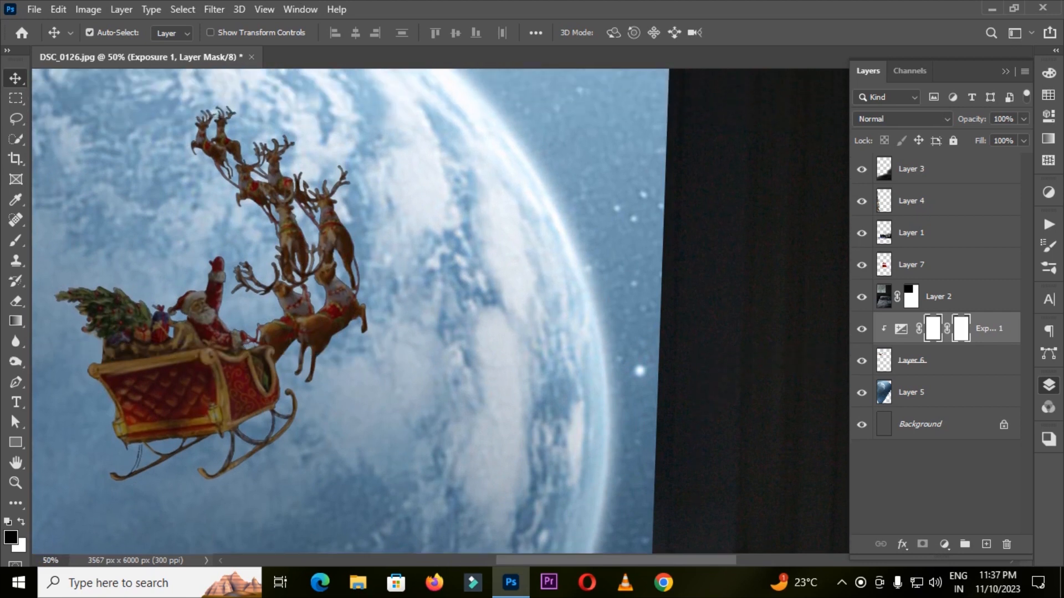
key("b")
key("bracketright")
key("bracketleft")
key("bracketleft")
key("bracketleft")
mouse_move(355, 247)
left_mouse_down()
mouse_move(372, 359)
mouse_move(238, 502)
mouse_move(208, 514)
mouse_move(117, 515)
mouse_move(95, 410)
mouse_move(117, 471)
mouse_move(61, 334)
mouse_move(92, 366)
mouse_move(69, 331)
mouse_move(188, 335)
mouse_move(215, 311)
mouse_move(232, 227)
mouse_move(199, 161)
mouse_move(227, 150)
mouse_move(277, 186)
mouse_move(327, 238)
mouse_move(335, 282)
left_mouse_up()
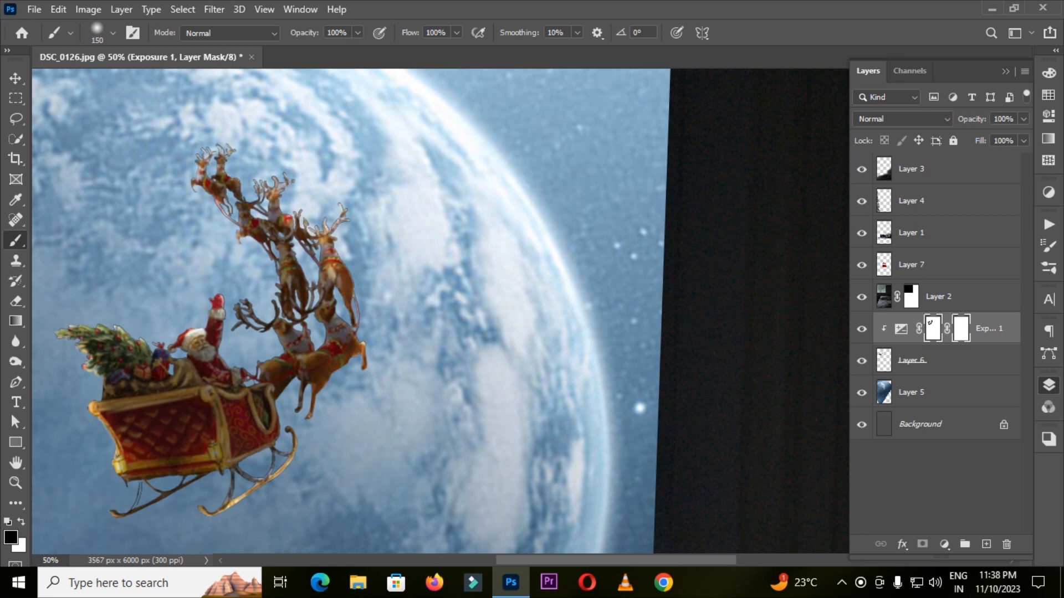
key("ctrl+minus")
key("ctrl+minus")
key("ctrl+minus")
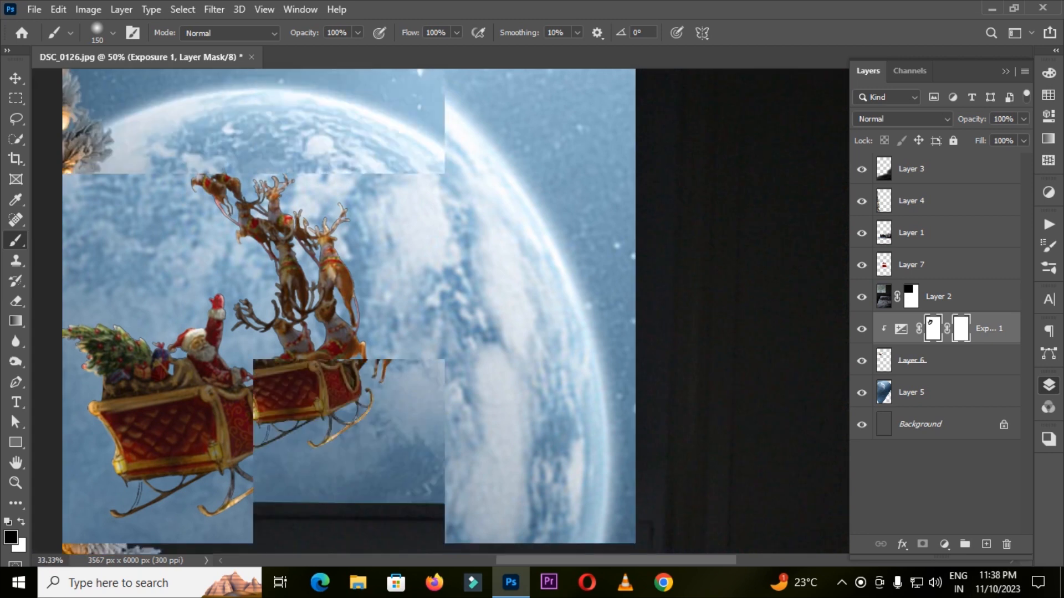
key("ctrl+minus")
key("ctrl+minus")
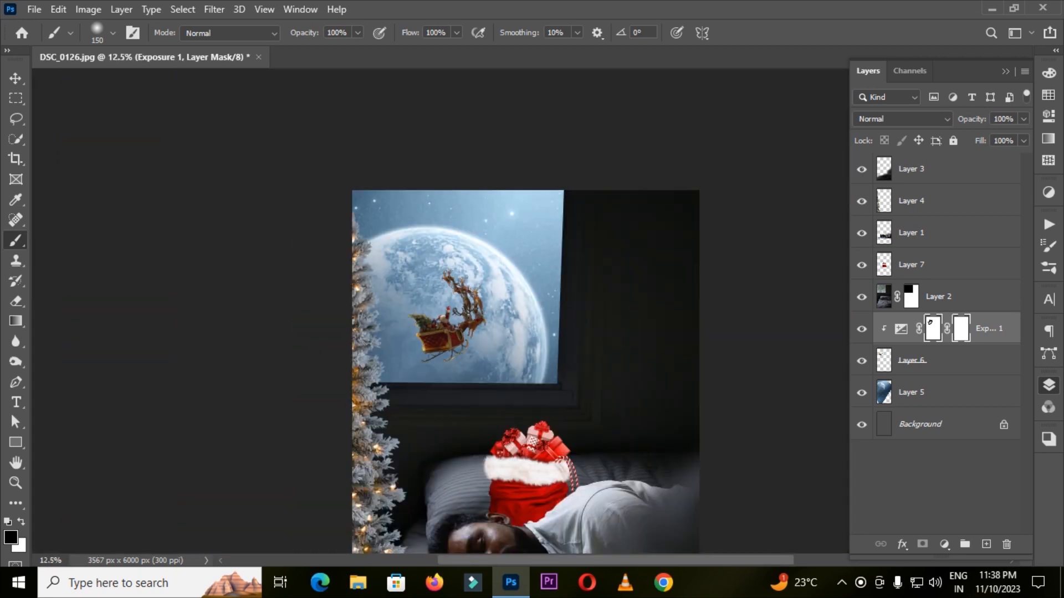
key("v")
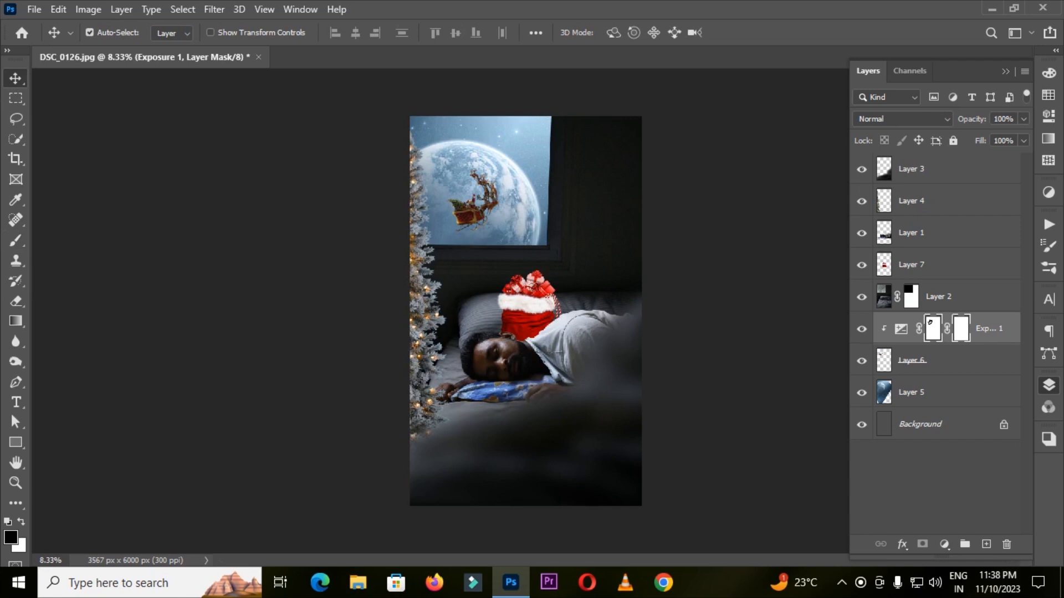
- Open Layer 1 in Camera Raw and set exposure +0.40, contrast +6, highlights -49, shadows +34, whites +15, blacks -11 and texture +11
left_click(909, 233)
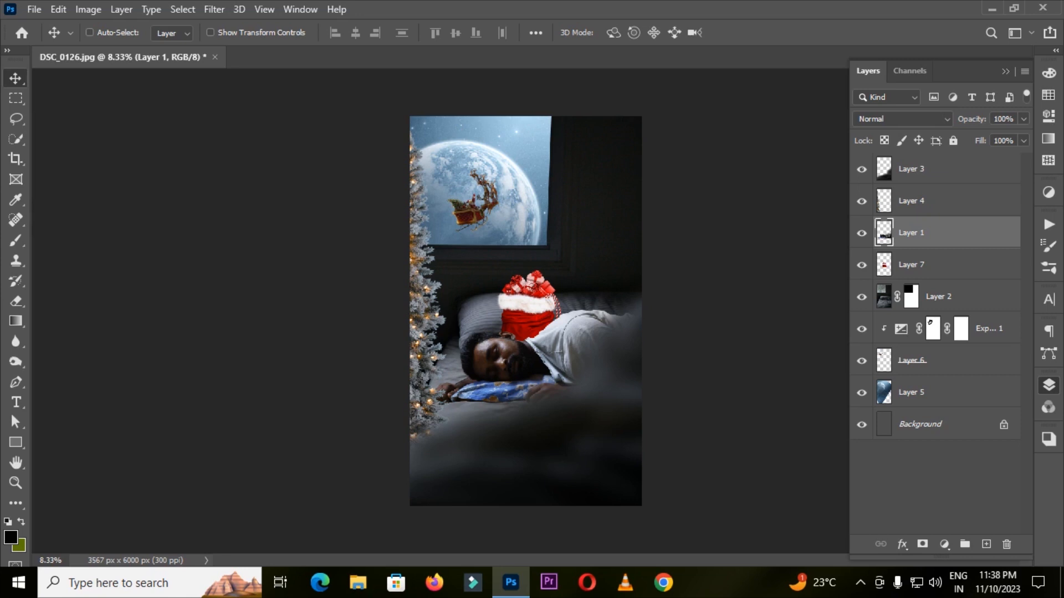
key("ctrl+shift+a")
left_click(697, 500)
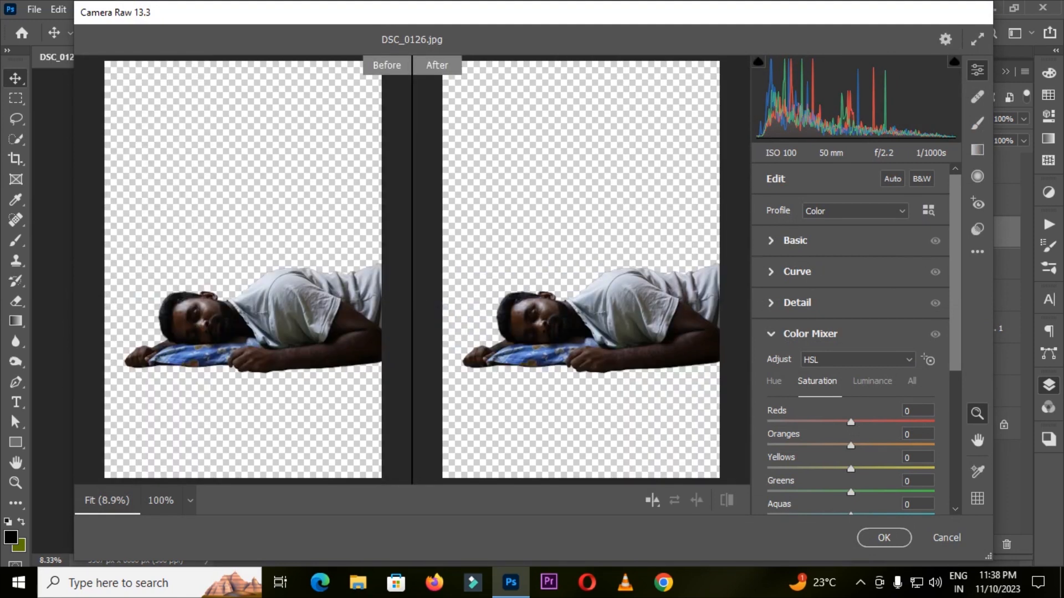
left_click(772, 335)
left_click(771, 241)
left_click_drag(851, 302, 841, 418)
left_click_drag(850, 457, 860, 457)
scroll(853, 332, "down", 1)
left_click_drag(851, 505, 836, 505)
scroll(836, 505, "up", 1)
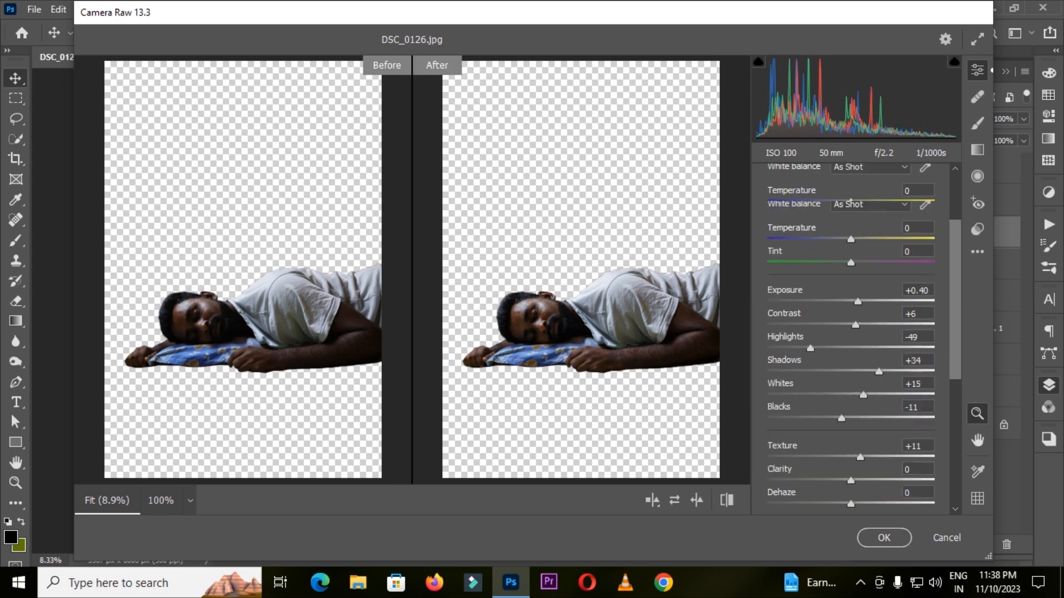
scroll(853, 332, "up", 1)
left_click(771, 215)
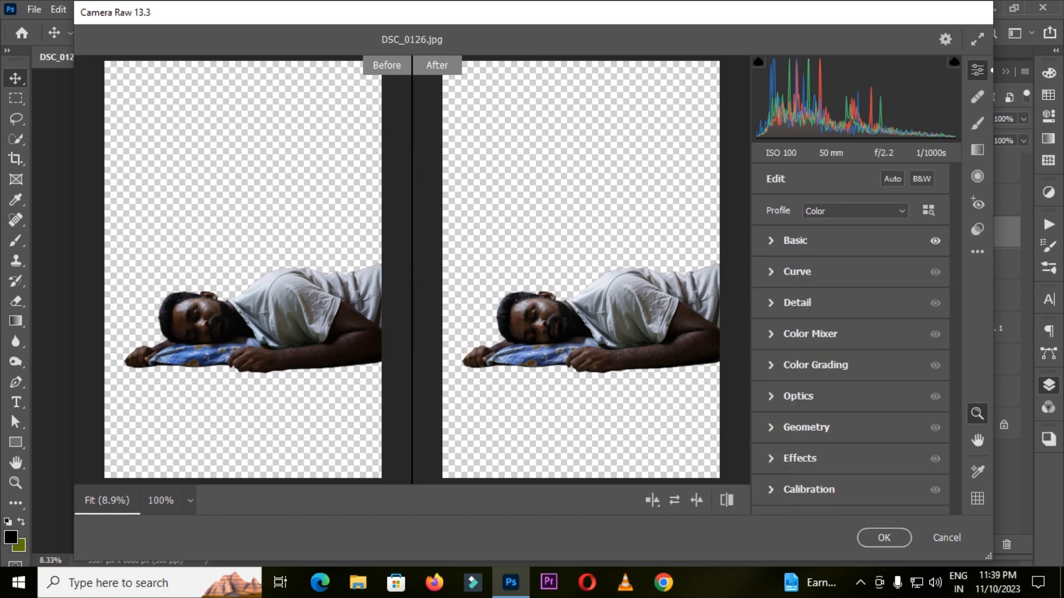
- Desaturate the blue cloth under the man's head with the Color Mixer and apply the Camera Raw filter
left_click(771, 335)
left_click_drag(851, 420, 781, 420)
left_click_drag(851, 327, 880, 327)
left_click(872, 263)
left_click(884, 537)
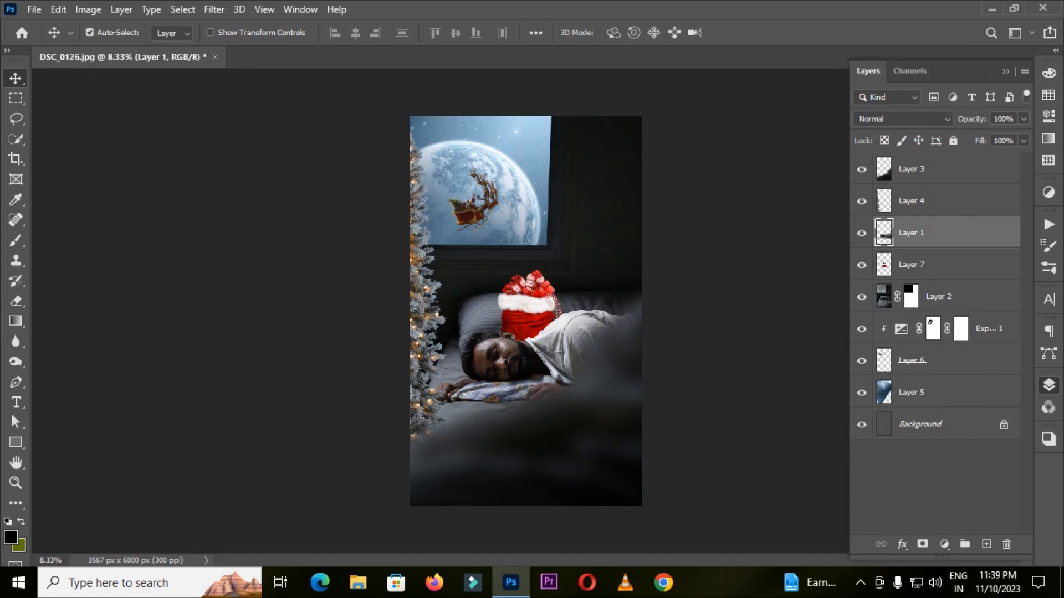
- Add an Exposure adjustment clipped to the gift sack layer (Layer 7) with the exposure at -3.67
key("ctrl+plus")
key("ctrl+plus")
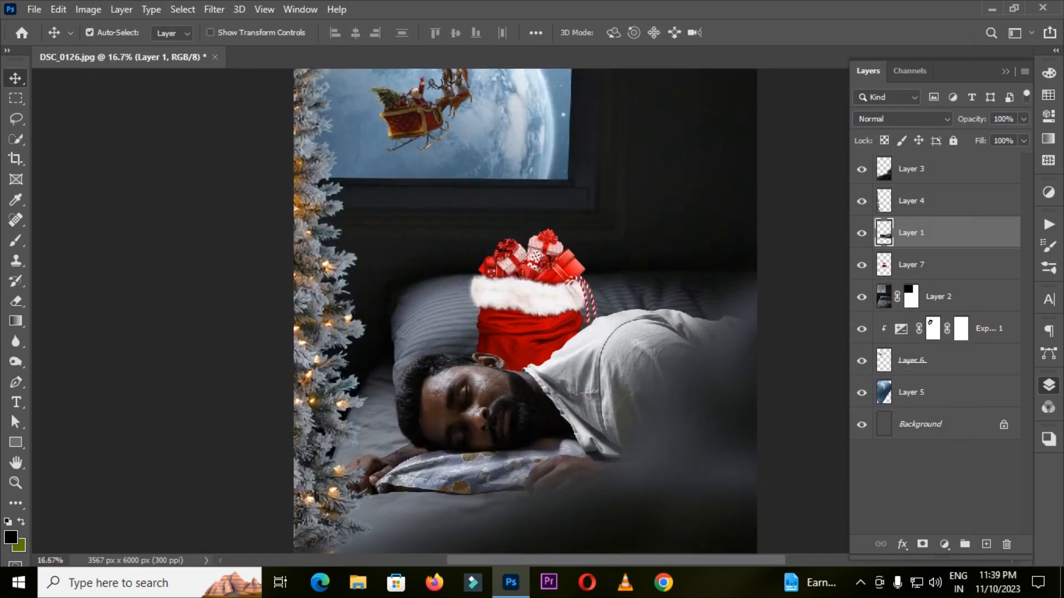
scroll(525, 311, "down", 1)
left_click(911, 264)
left_click(944, 544)
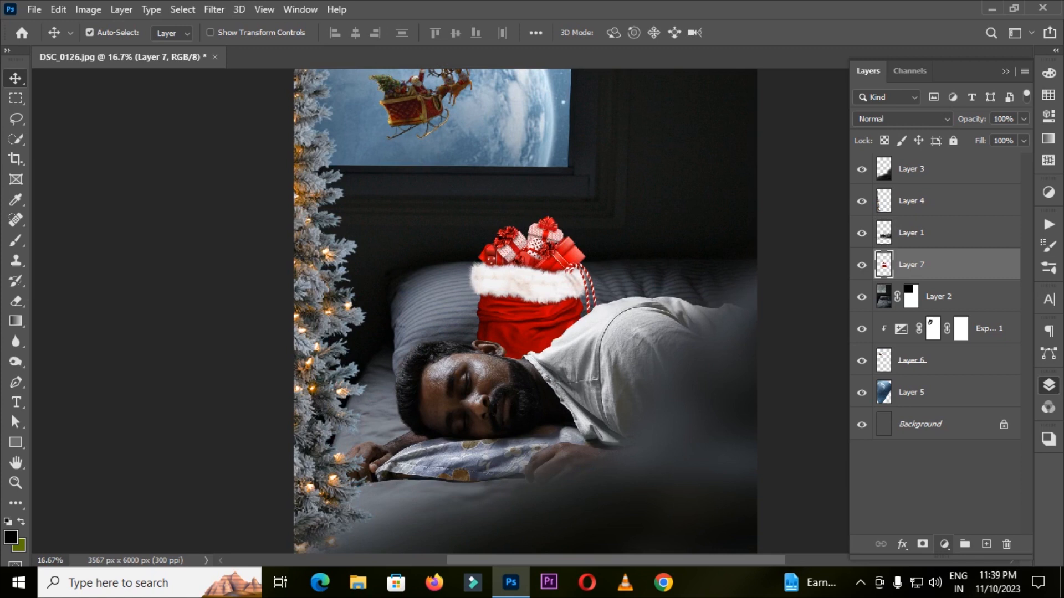
left_click(970, 358)
left_click(914, 331)
left_click_drag(916, 157, 864, 157)
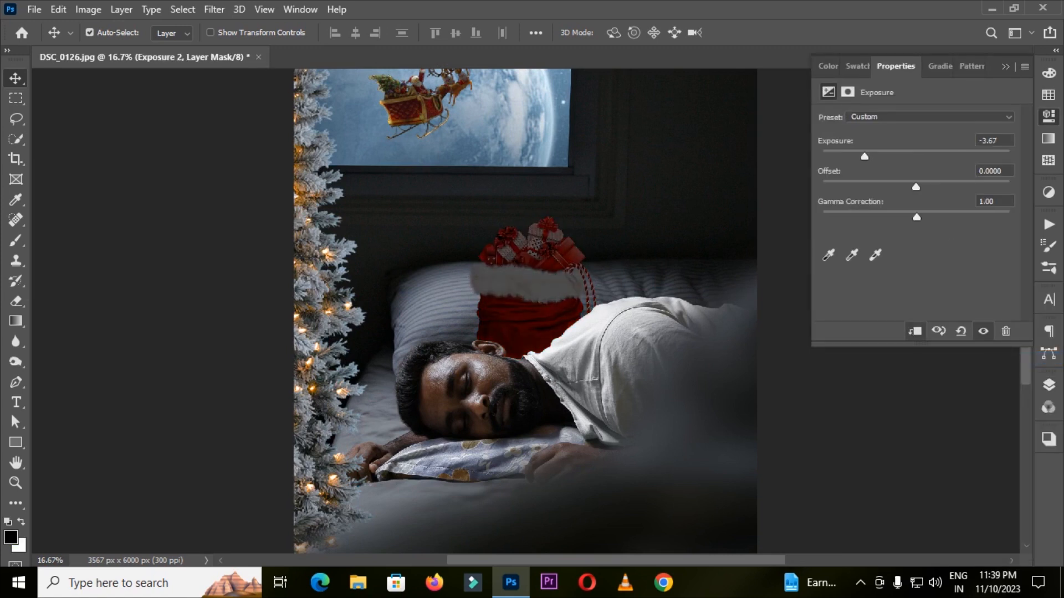
- Add a second mask to the Exposure 2 layer and draw black-to-transparent gradients down over the gift sack to limit the darkening
left_click(1048, 385)
key("ctrl+plus")
key("ctrl+plus")
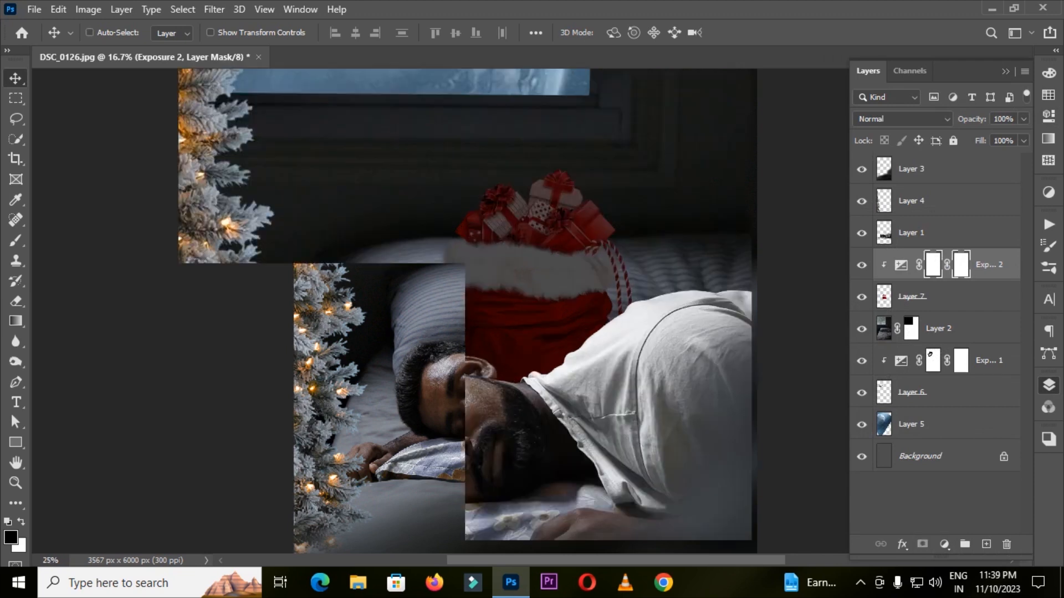
key("g")
key("ctrl+minus")
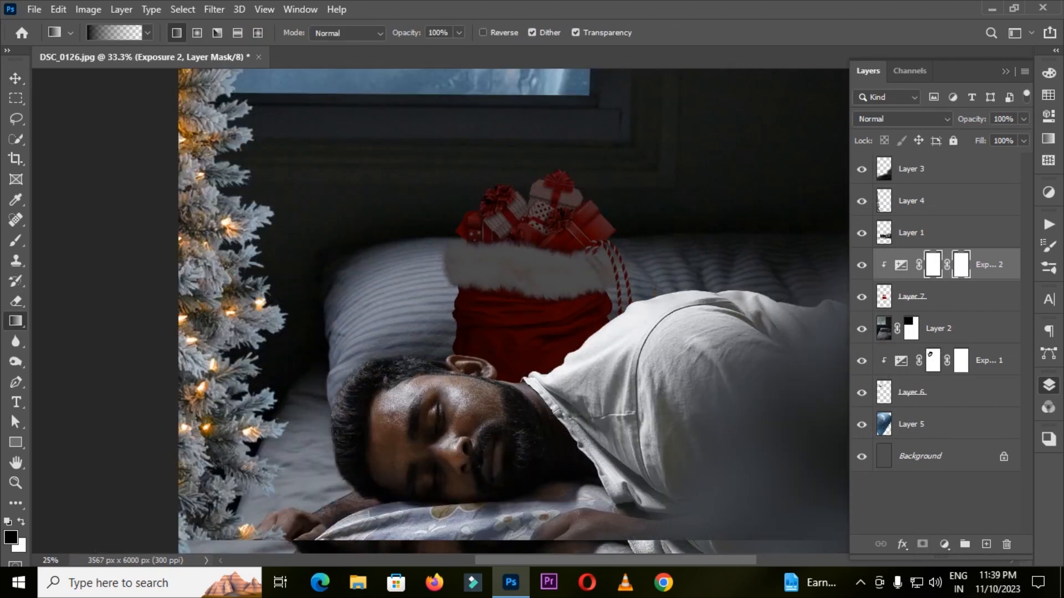
left_click_drag(508, 161, 543, 336)
left_click_drag(451, 166, 570, 380)
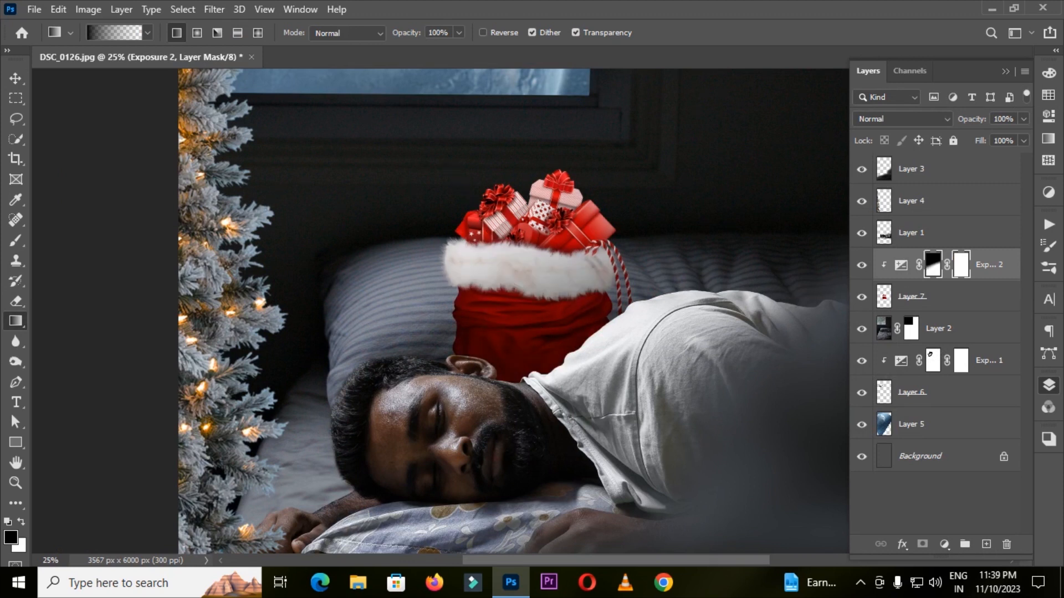
key("ctrl+minus")
key("ctrl+minus")
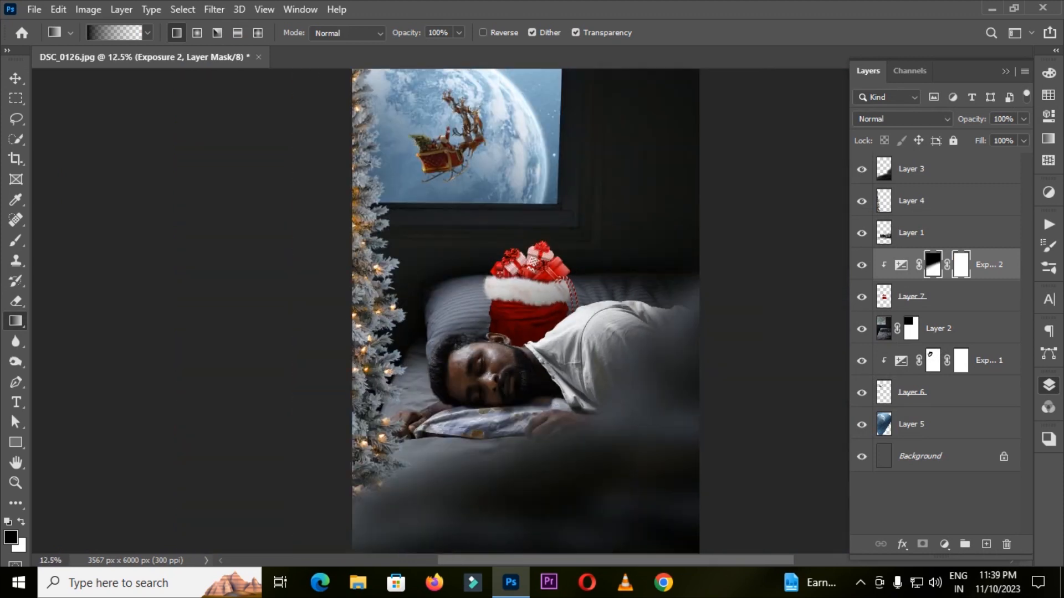
- Add an Exposure adjustment clipped to the sleeping man's layer (Layer 1) with the exposure at -1.56
left_click(942, 233)
left_click(944, 544)
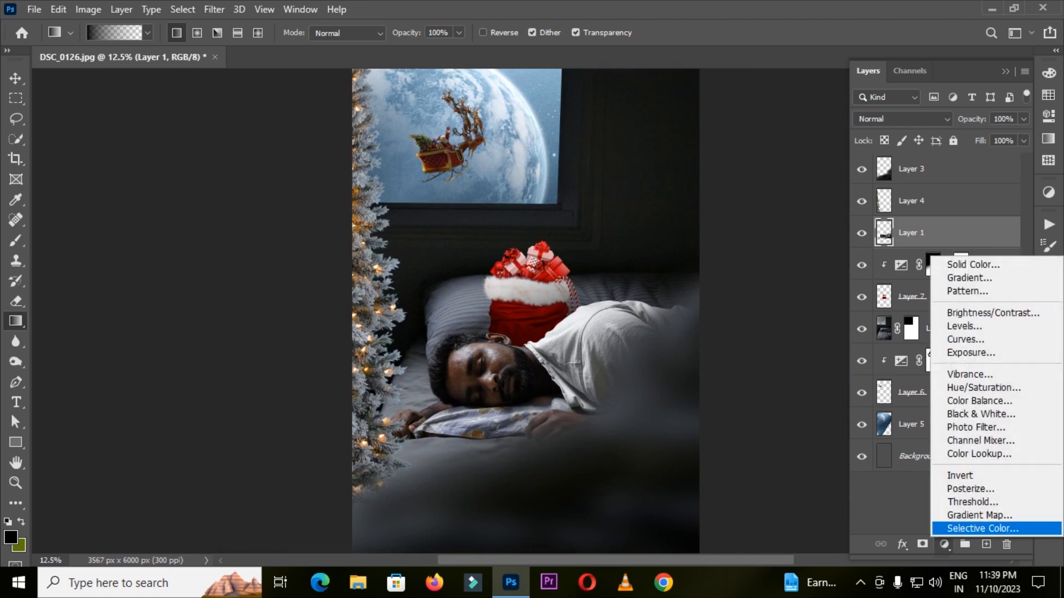
left_click(973, 352)
left_click_drag(915, 156, 893, 156)
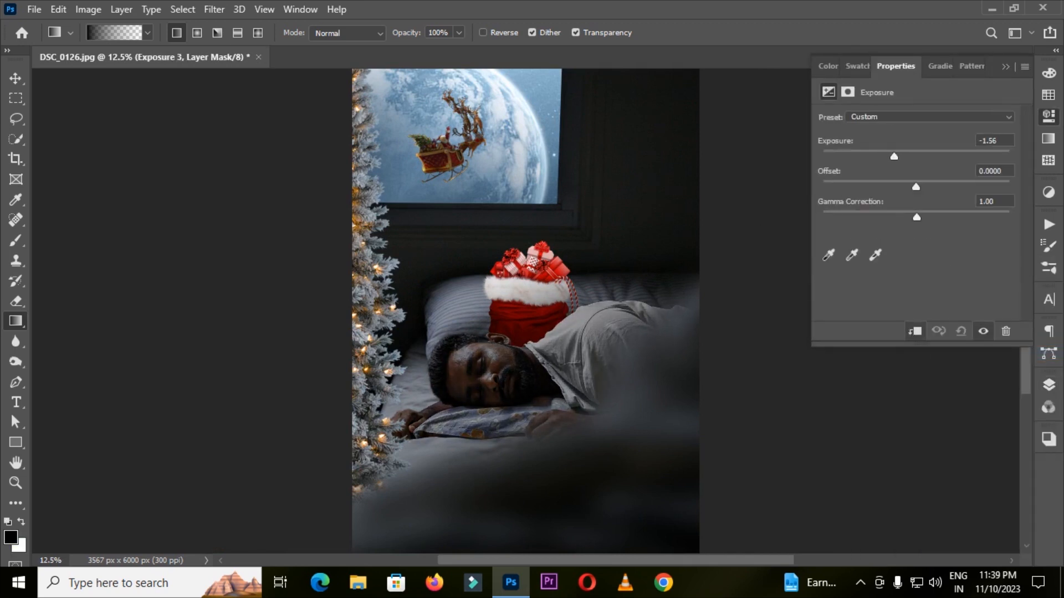
- Add a second mask to Exposure 3 and draw black-to-transparent gradients diagonally from the pillow across the man's face to limit the darkening
left_click(1048, 385)
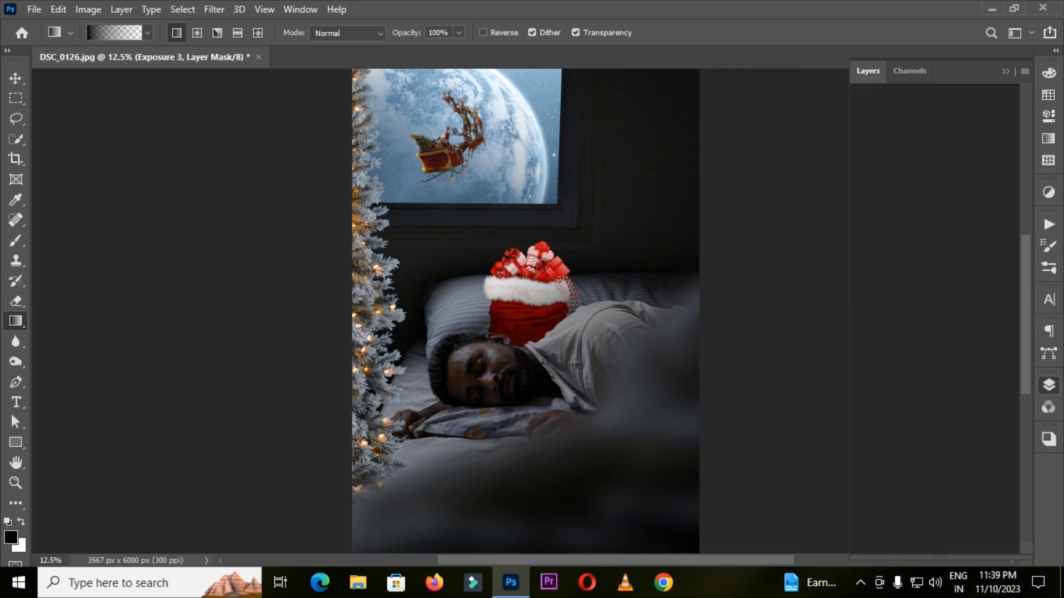
left_click_drag(471, 295, 543, 413)
left_click_drag(477, 316, 530, 392)
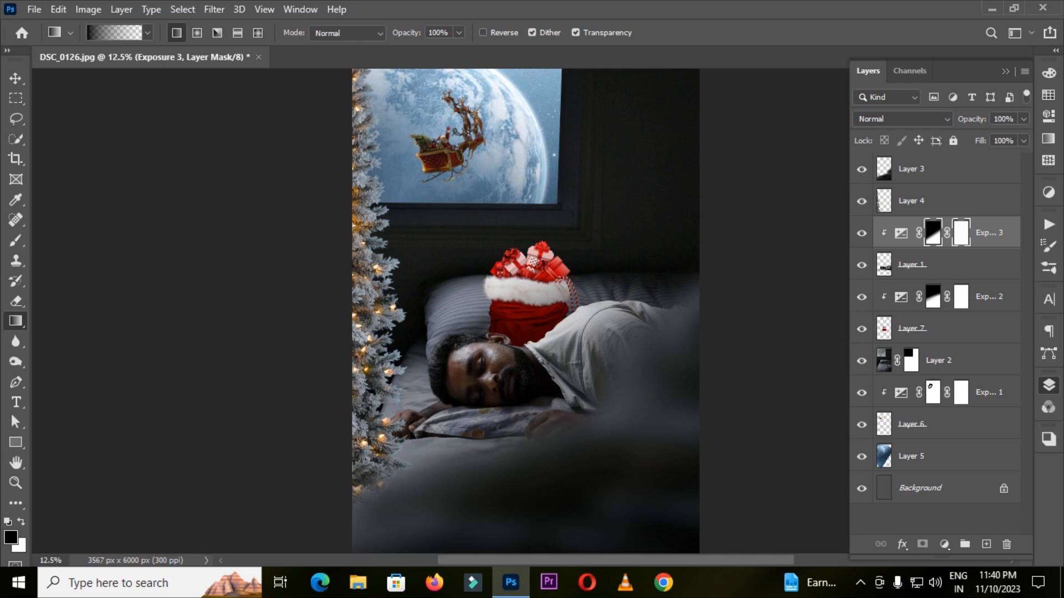
- Paint white on the Exposure 3 mask with a soft 900 px brush over the lower edge of the patterned cloth and the man's hand
key("ctrl+equal")
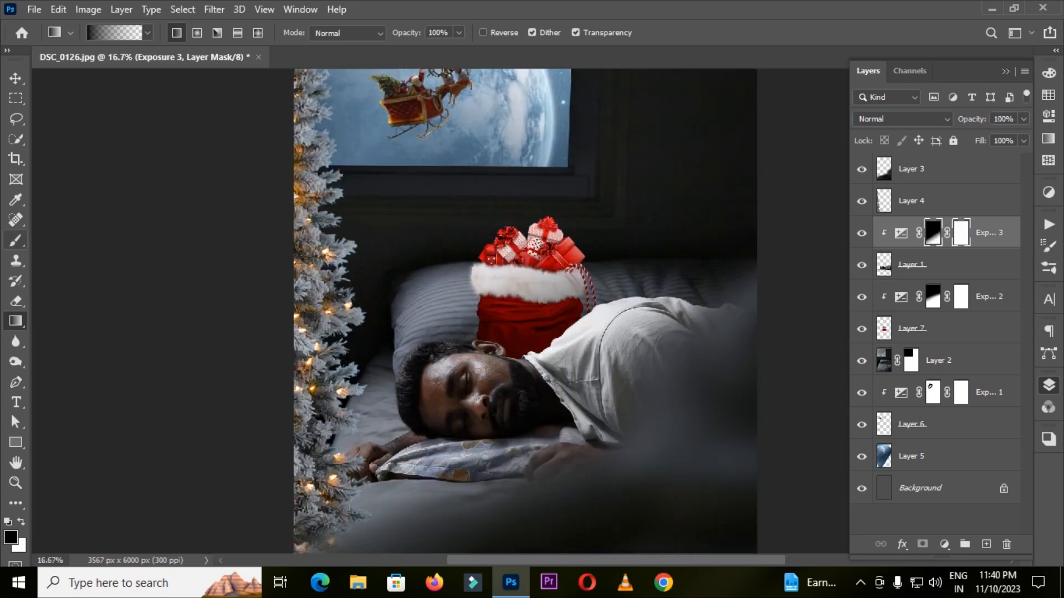
key("b")
scroll(525, 310, "down", 1)
key("ctrl+equal")
key("ctrl+equal")
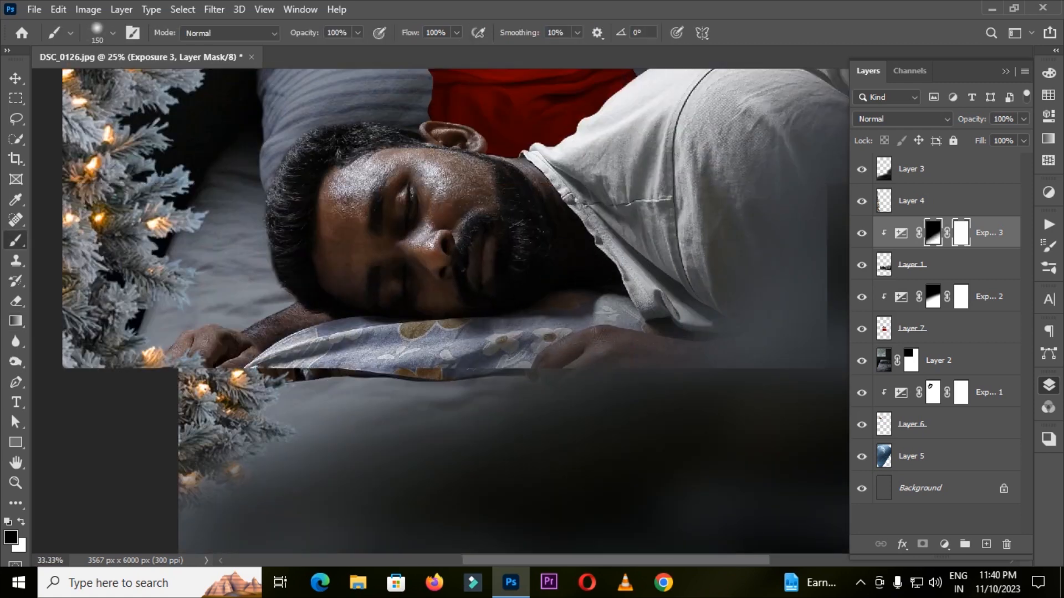
key("x")
key("bracketright")
key("bracketright")
key("bracketright")
key("bracketright")
key("bracketright")
key("bracketright")
key("bracketright")
key("bracketright")
key("bracketright")
key("bracketright")
mouse_move(299, 432)
left_mouse_down()
mouse_move(328, 402)
mouse_move(410, 411)
left_mouse_up()
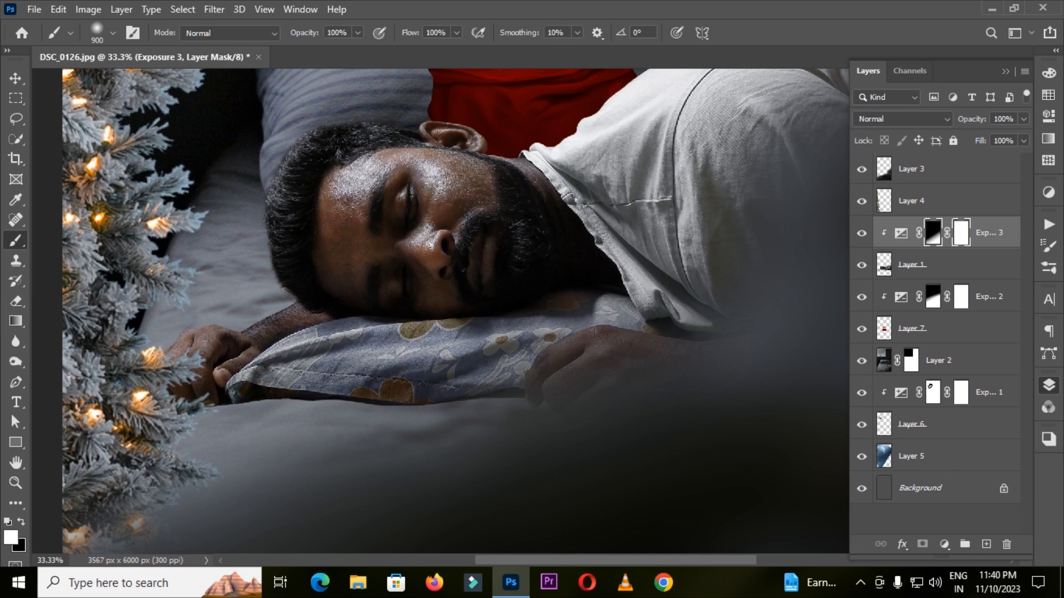
left_click_drag(212, 400, 239, 385)
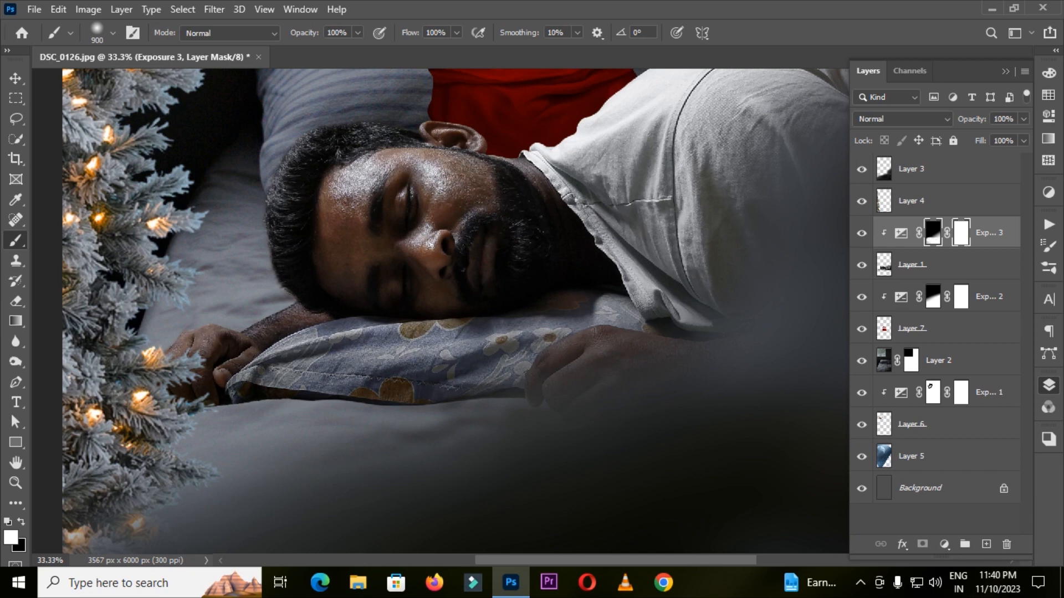
- Create a new layer, place it above Exposure 3 and clip it to the man's layer
left_click(991, 297)
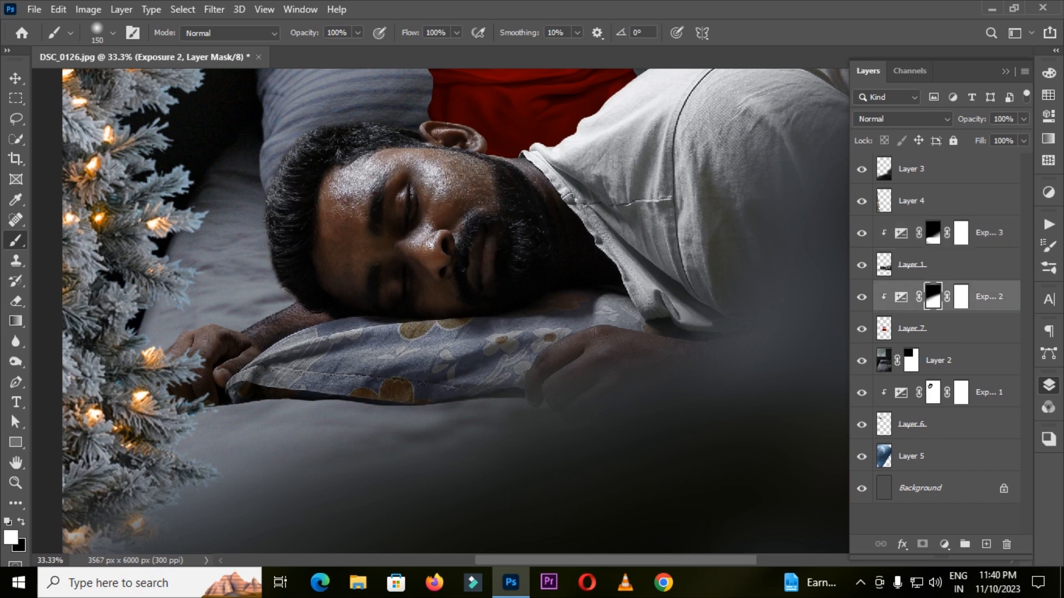
left_click(986, 544)
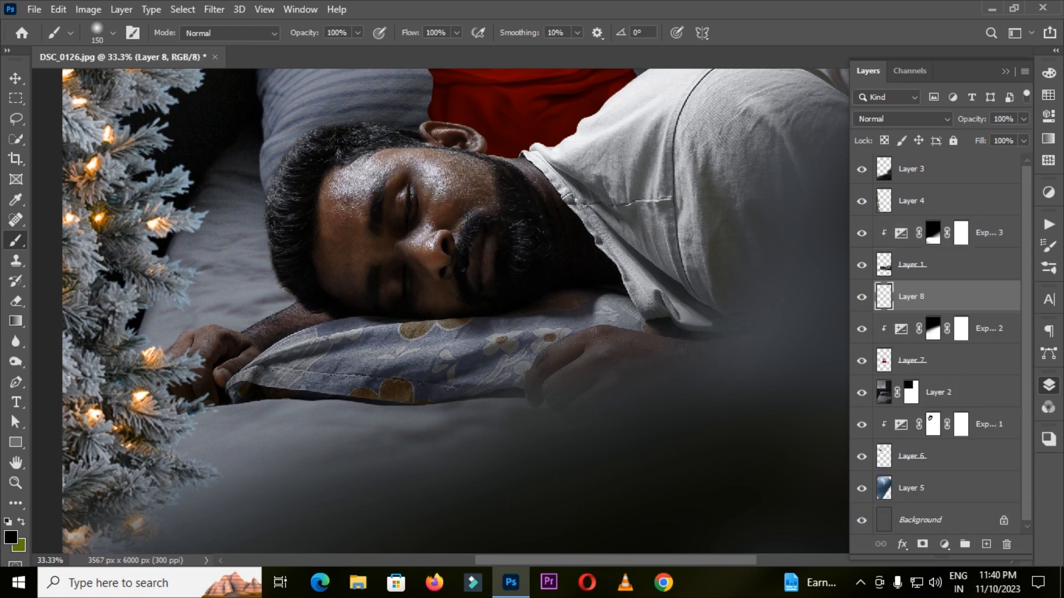
left_click_drag(973, 299, 977, 220)
right_click(979, 230)
left_click(848, 299)
- Paint a black shadow on Layer 8 along the lower edge of the patterned cloth with a soft 600 px brush
scroll(702, 300, "down", 3)
key("bracketright")
key("bracketright")
key("bracketright")
key("bracketright")
key("d")
left_click_drag(252, 363, 452, 370)
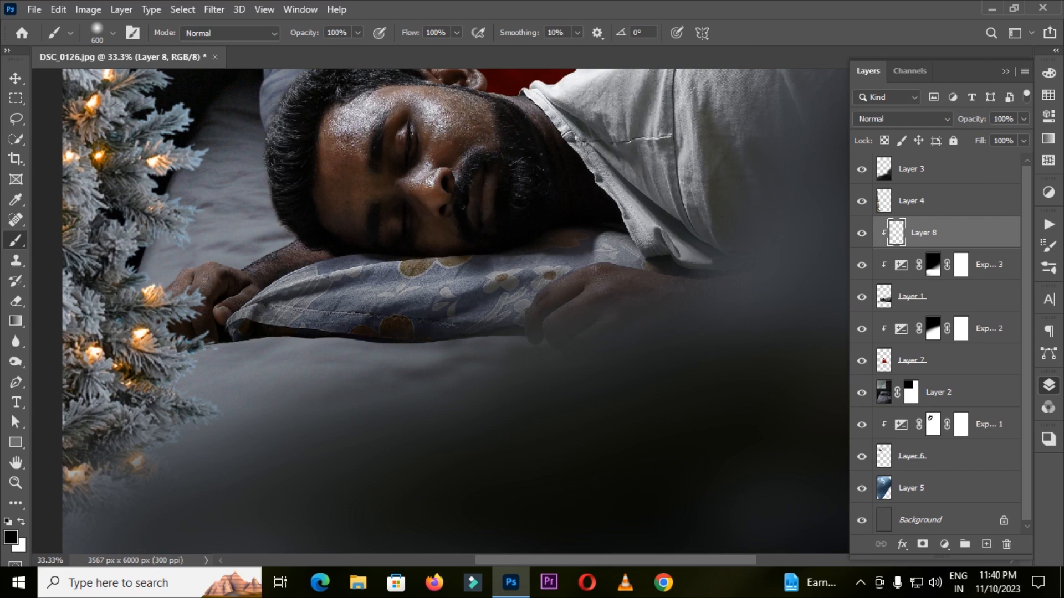
left_click_drag(249, 360, 266, 360)
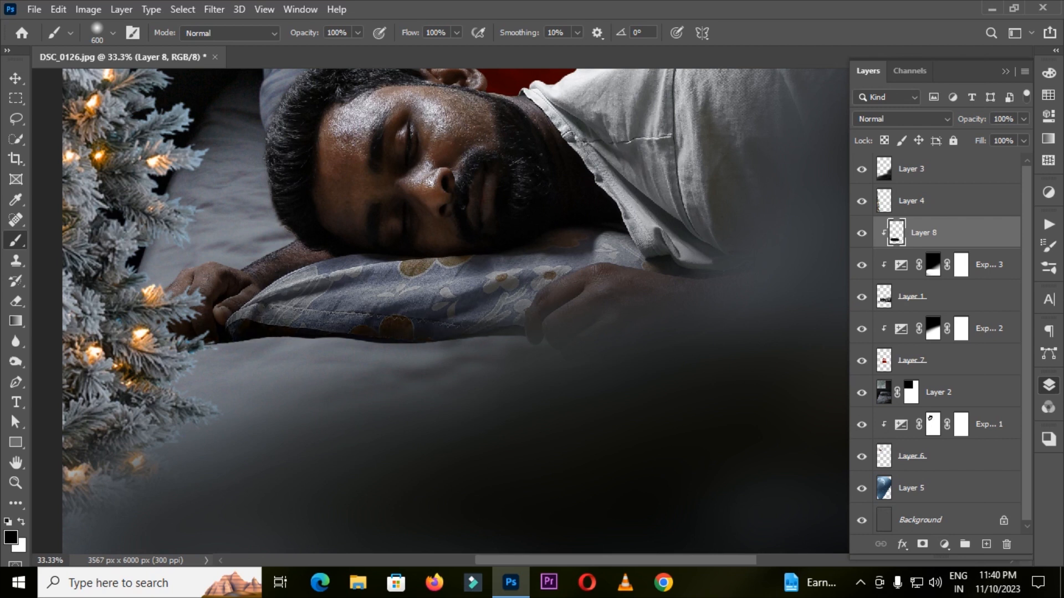
- Create a new layer above Exposure 2 and paint a black contact shadow on the bed under the cloth and hands with soft 400 and 200 px brushes
left_click(989, 329)
left_click(986, 544)
key("ctrl+plus")
key("ctrl+plus")
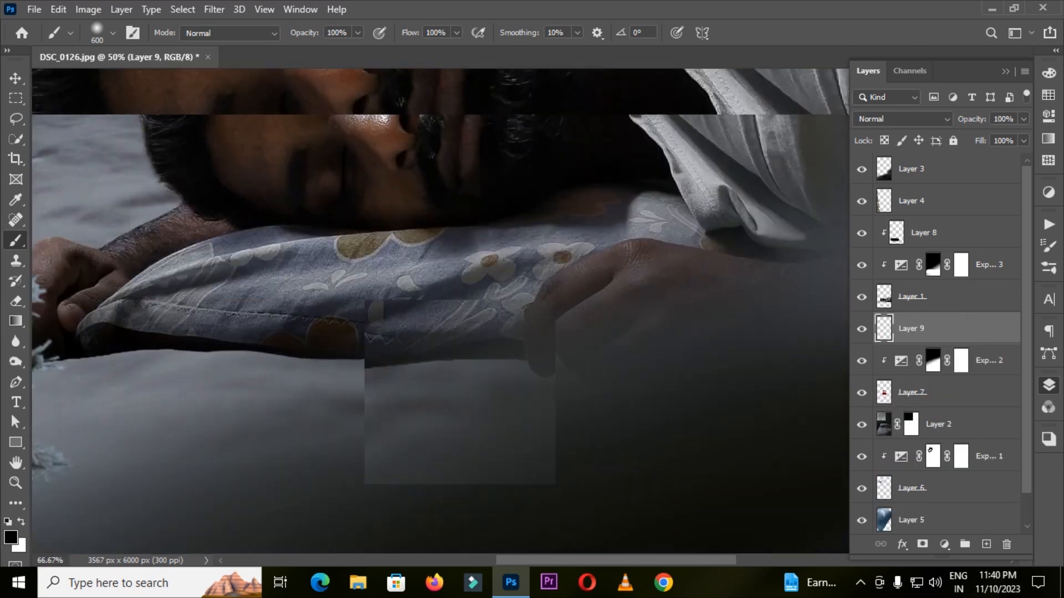
key("[")
key("[")
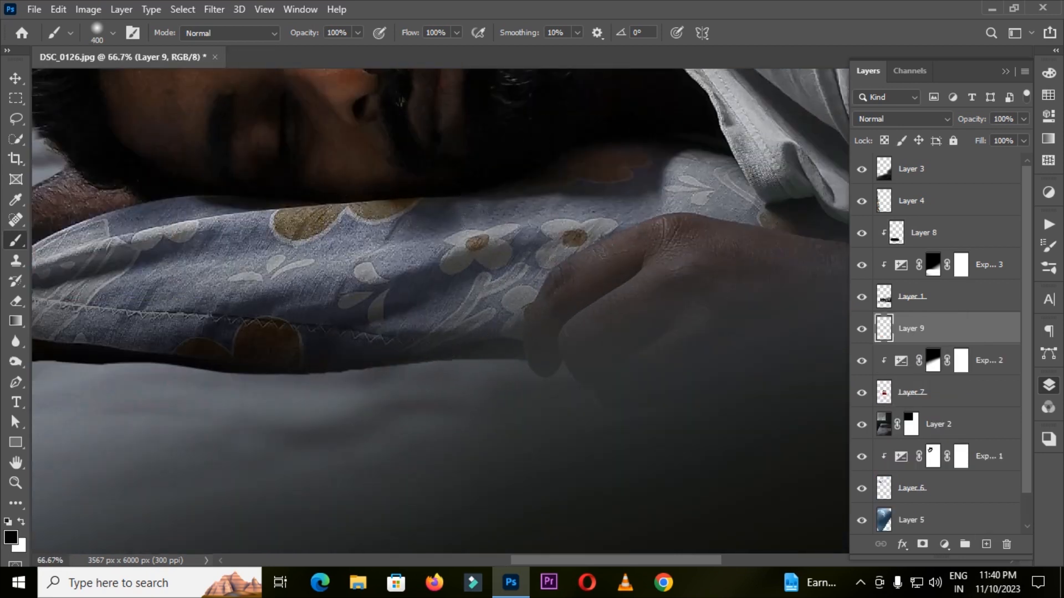
left_click_drag(261, 382, 499, 374)
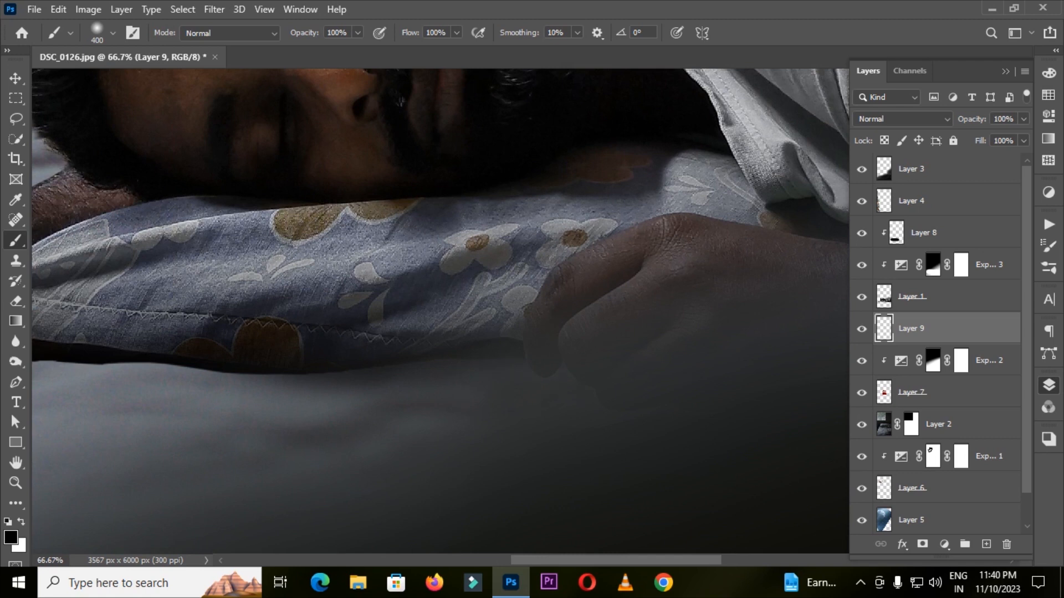
scroll(441, 310, "left", 5)
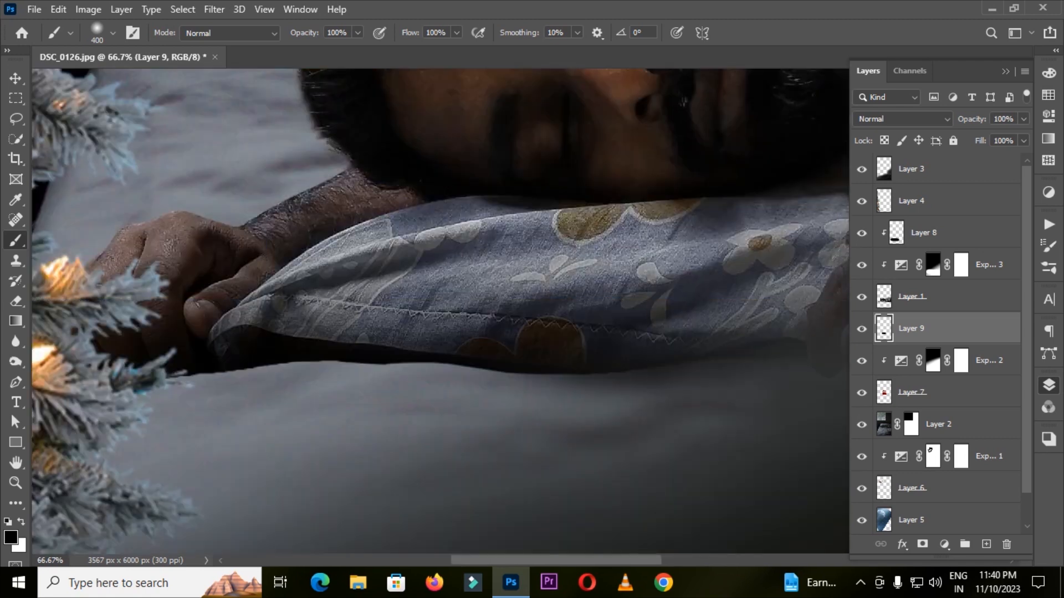
mouse_move(546, 357)
left_mouse_down()
mouse_move(371, 346)
mouse_move(324, 374)
mouse_move(152, 387)
left_mouse_up()
key("ctrl+minus")
key("ctrl+minus")
key("ctrl+minus")
key("ctrl+minus")
key("ctrl+minus")
key("ctrl+minus")
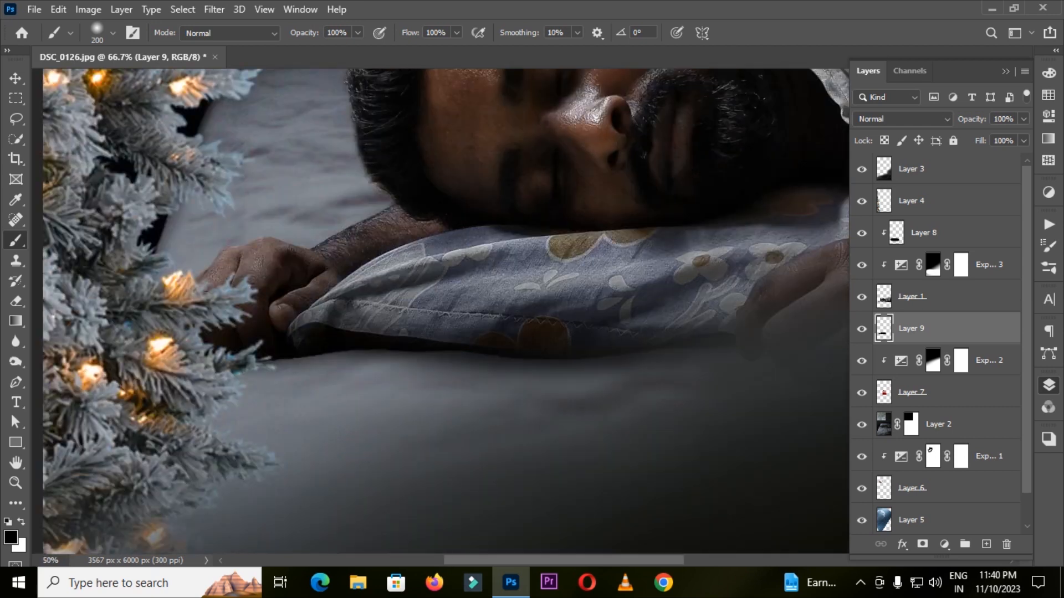
key("v")
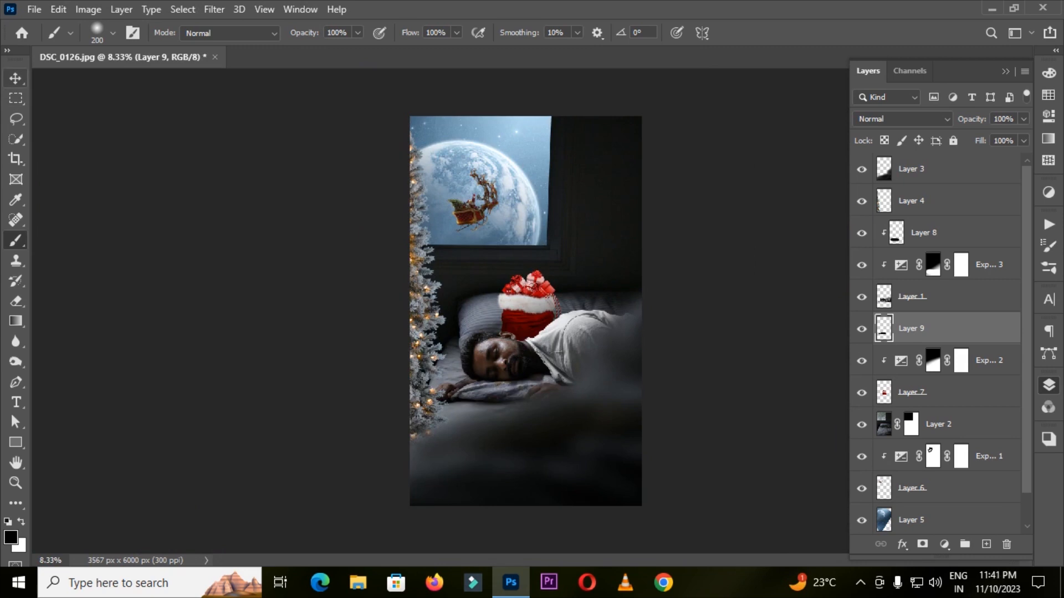
- Add an Exposure adjustment clipped to the Christmas tree layer (Layer 4) with the exposure at -2.33
left_click(920, 200)
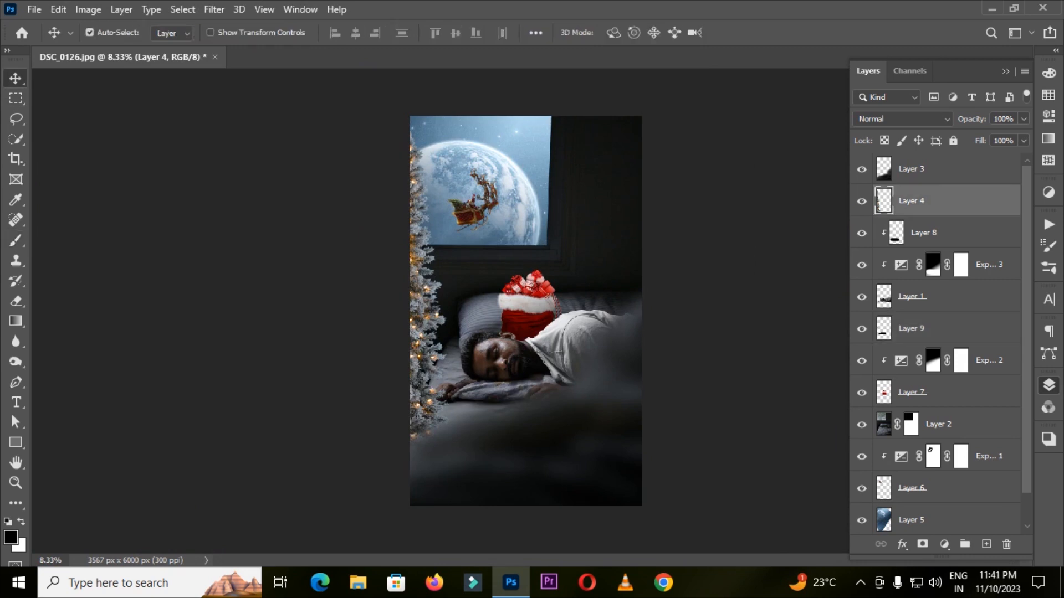
left_click(944, 544)
left_click(964, 355)
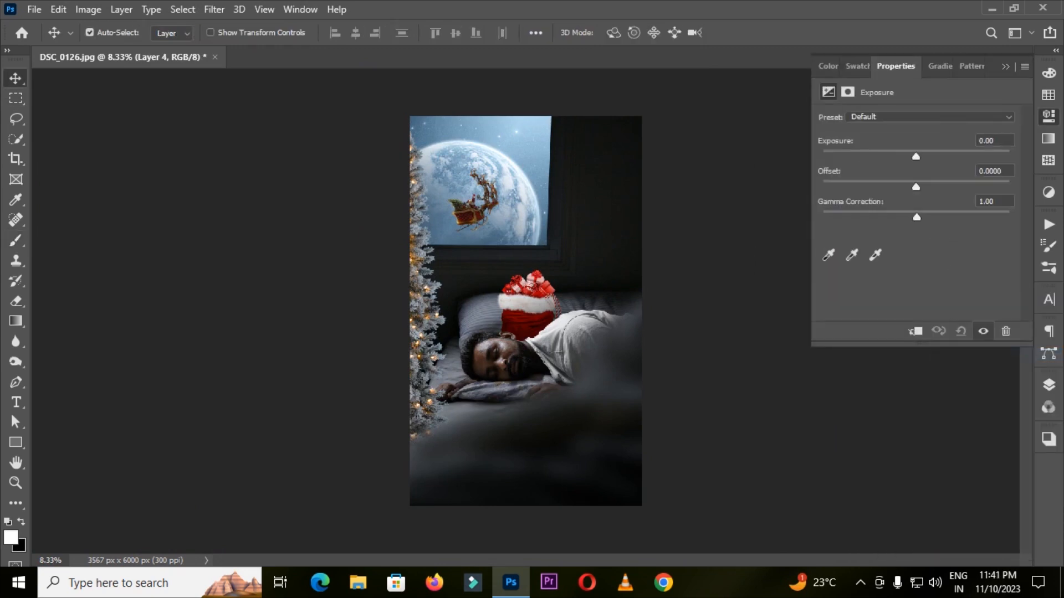
left_click_drag(916, 156, 886, 156)
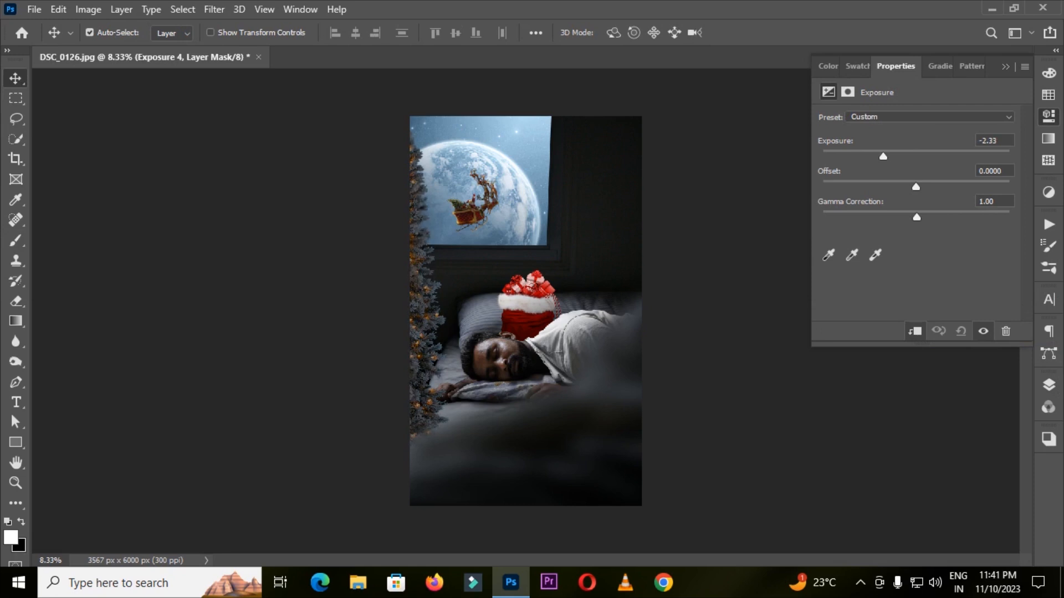
left_click(1049, 385)
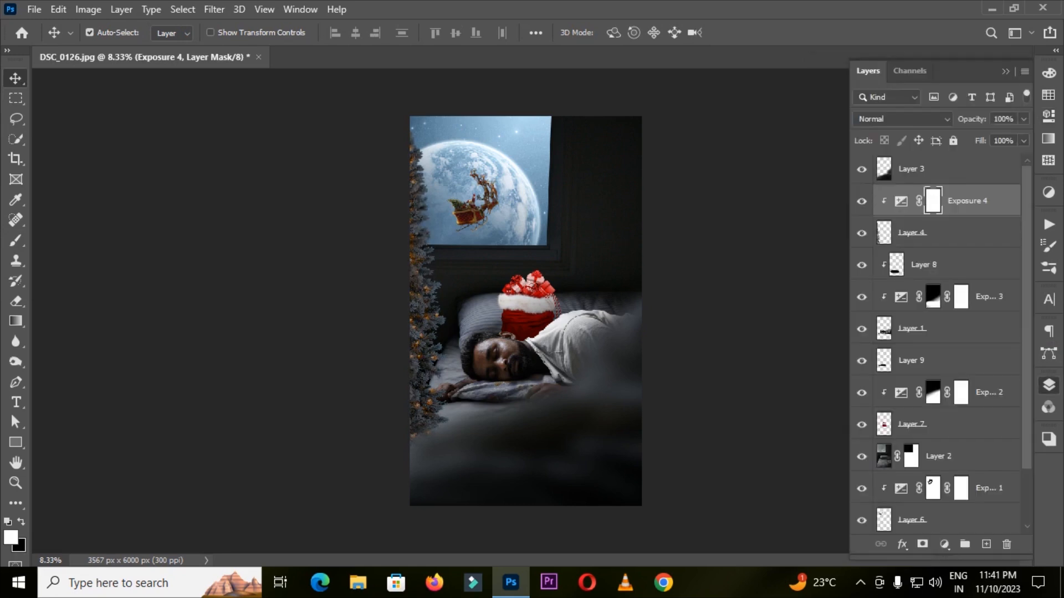
- Add a second mask to Exposure 4, paint black along the tree's inner side with soft 1800 and 800 px brushes, and select Layer 3
left_click(922, 544)
key("b")
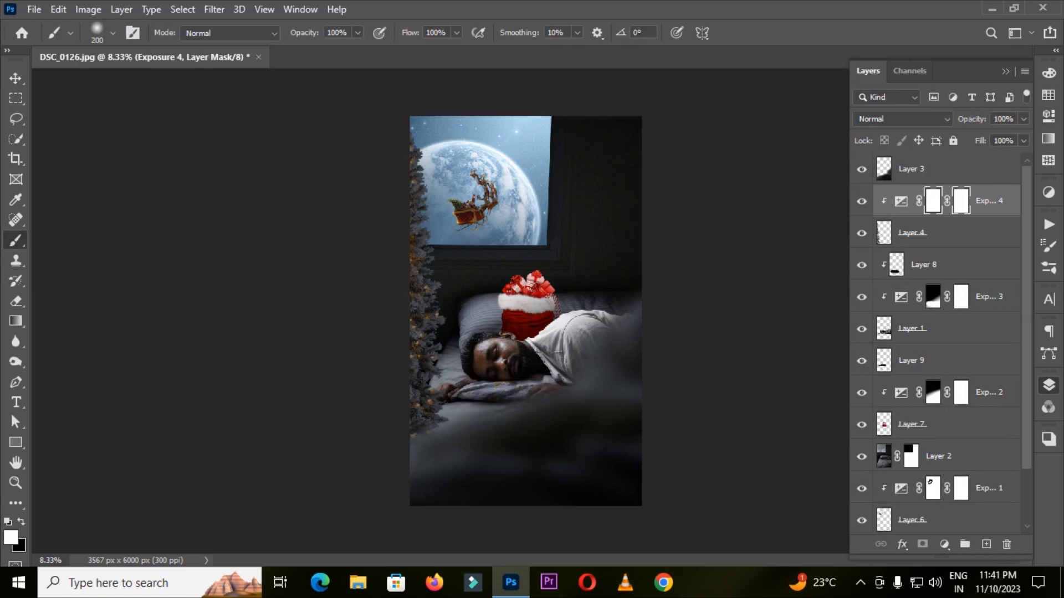
key("x")
key("bracketright")
key("bracketright")
key("bracketright")
key("bracketright")
key("bracketright")
key("bracketright")
key("bracketright")
key("bracketright")
key("bracketright")
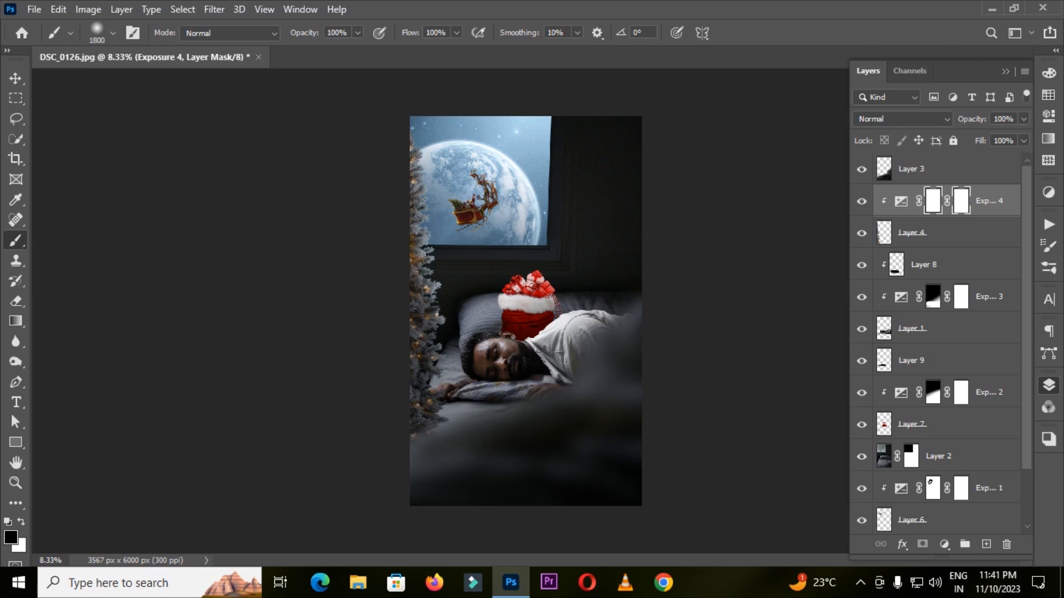
mouse_move(502, 171)
left_mouse_down()
mouse_move(485, 327)
mouse_move(499, 382)
left_mouse_up()
key("bracketleft")
key("bracketleft")
key("bracketleft")
key("bracketleft")
key("bracketleft")
key("bracketleft")
key("bracketleft")
key("bracketleft")
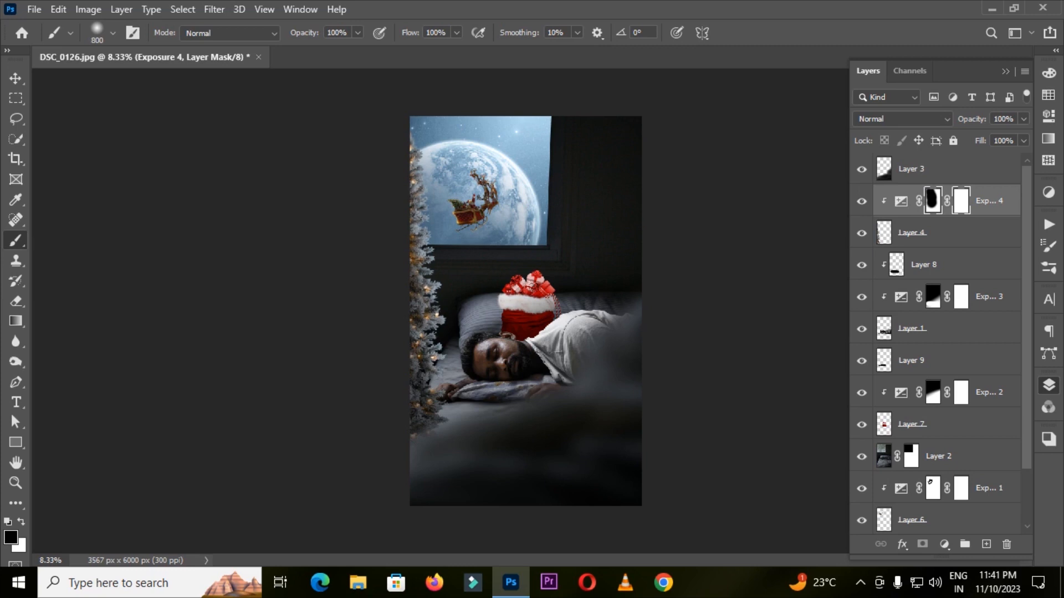
key("v")
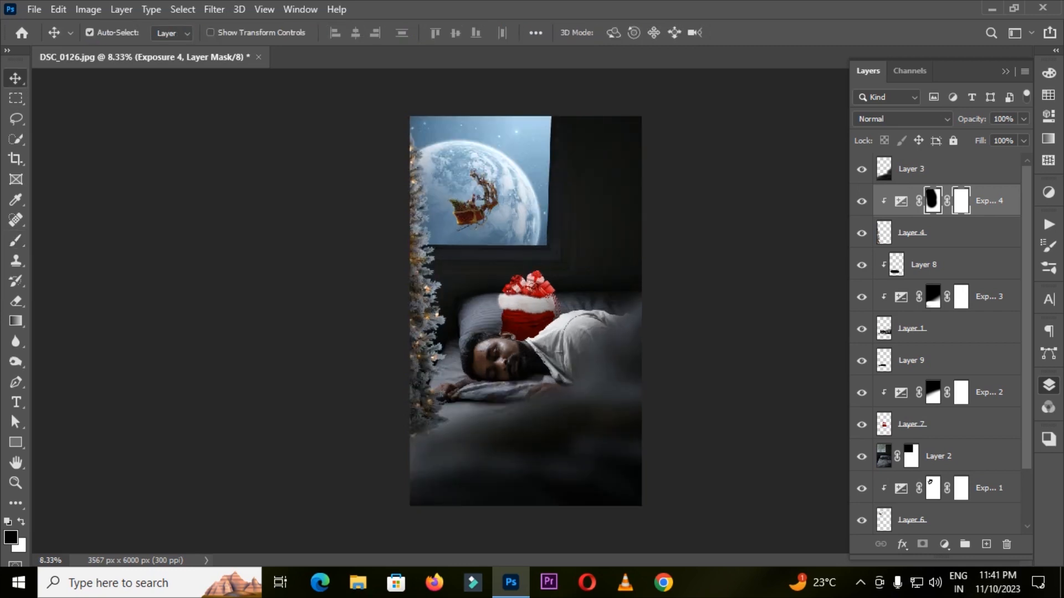
left_click(942, 168)
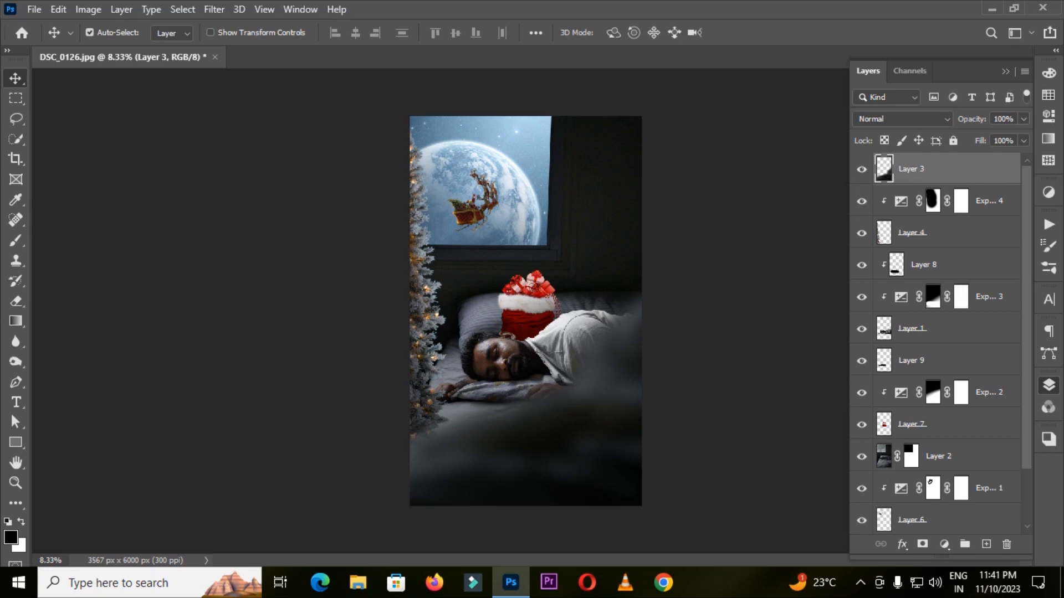
key("ctrl")
key("ctrl+alt+shift+e")
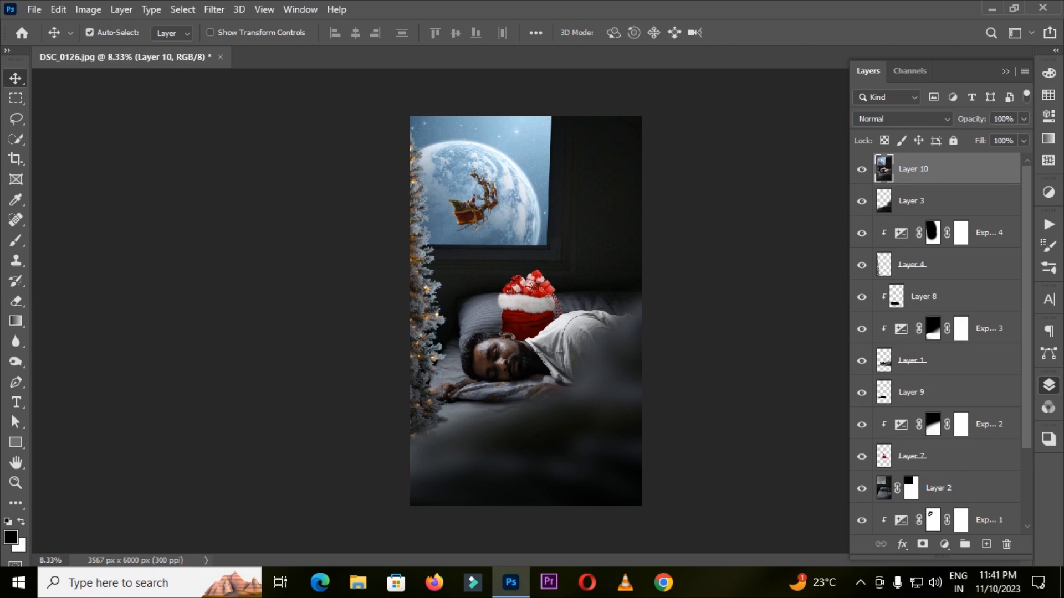
key("Delete")
- Add a Color Balance adjustment above Layer 3 and shift the midtones slightly toward cyan and blue
left_click(944, 544)
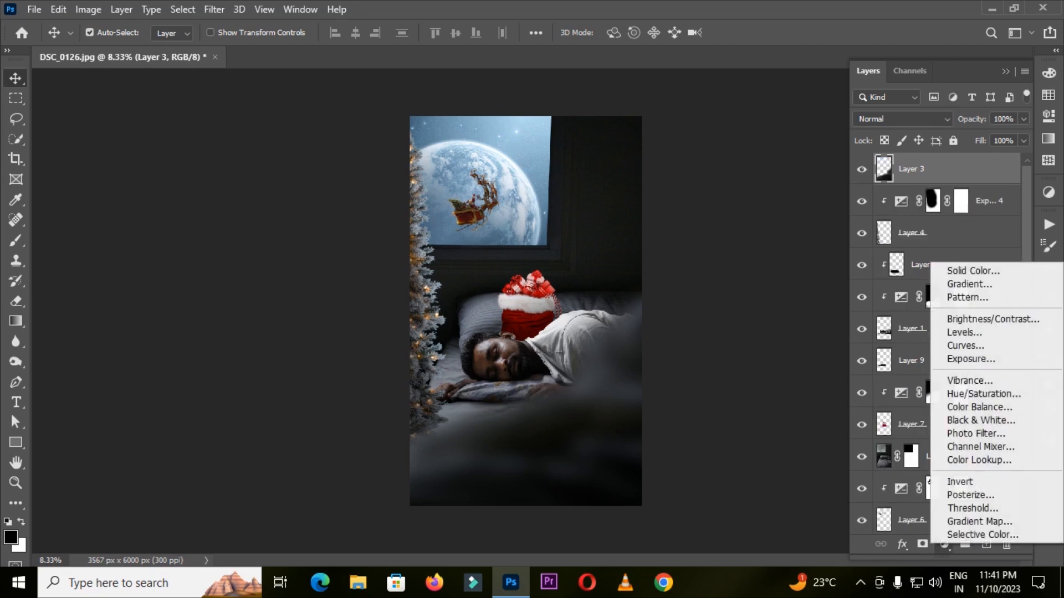
left_click(966, 407)
left_click_drag(895, 152, 888, 152)
left_click_drag(896, 204, 900, 204)
- Set the Color Balance shadows to +3 red with a slight blue shift, and shift the highlights slightly toward blue
left_click(928, 118)
left_click(864, 128)
left_click_drag(896, 152, 897, 153)
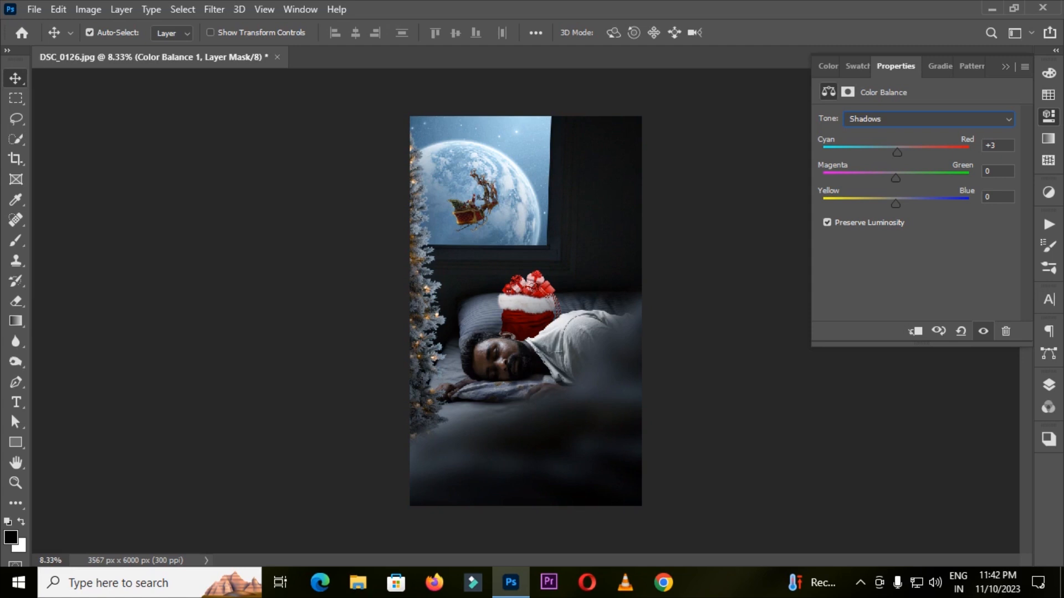
left_click_drag(896, 204, 898, 204)
left_click(928, 118)
left_click(867, 153)
left_click_drag(895, 204, 898, 204)
left_click(1049, 385)
- Stamp all visible layers into a new merged layer on top and duplicate it
key("ctrl")
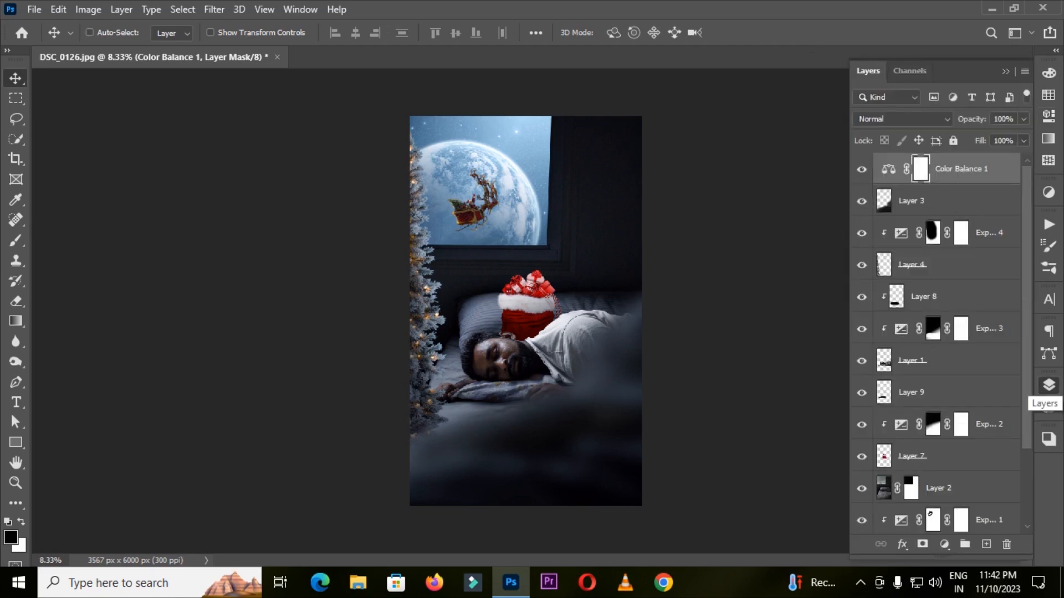
key("ctrl+shift+alt+e")
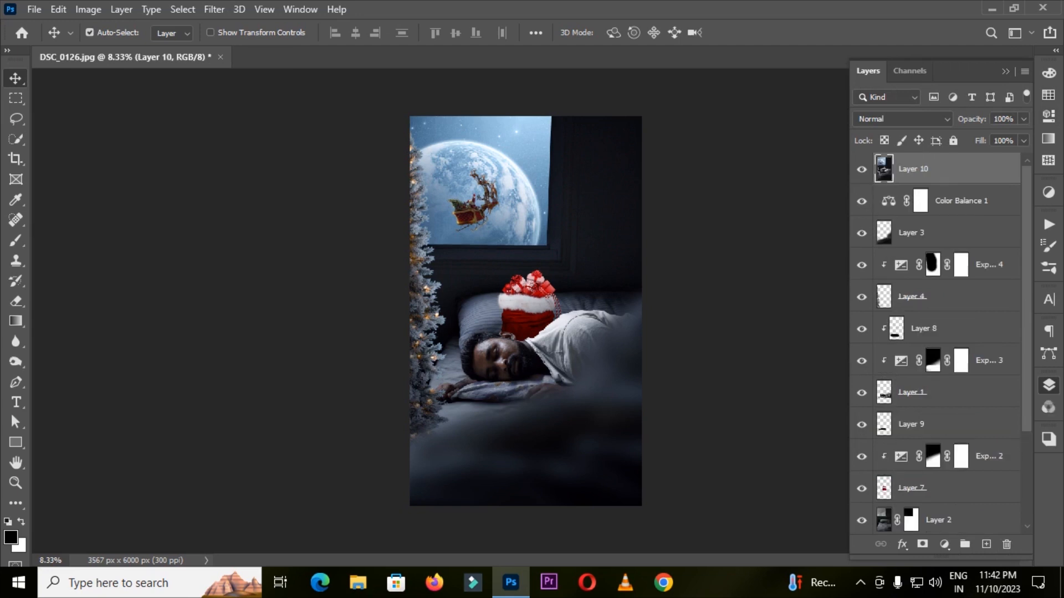
key("ctrl+j")
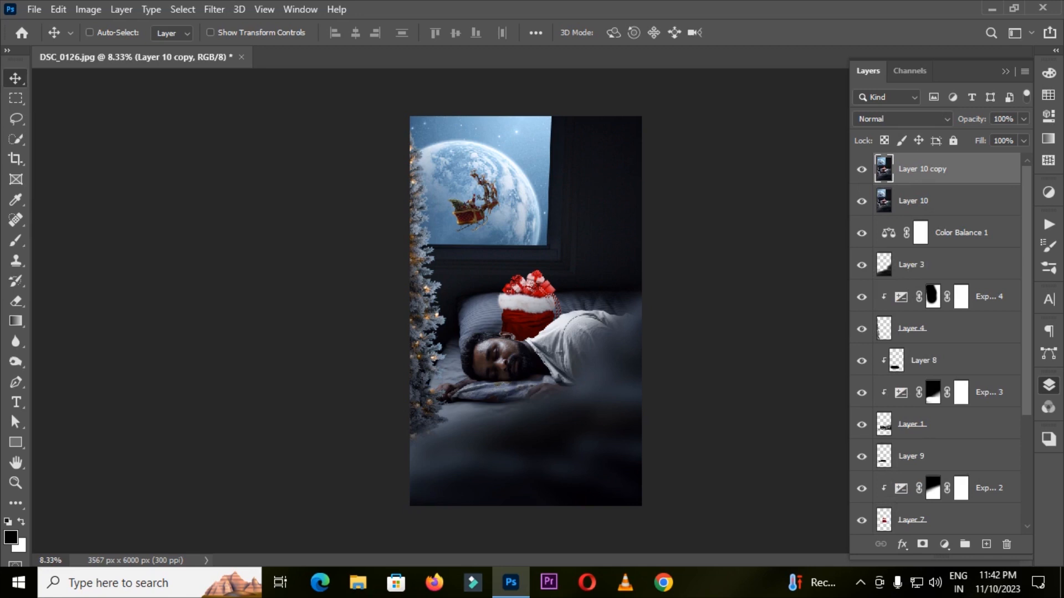
- Darken the outer areas of Layer 10 copy using a Camera Raw radial filter around the whole image with exposure -3.55 and feather 50
key("ctrl+shift+a")
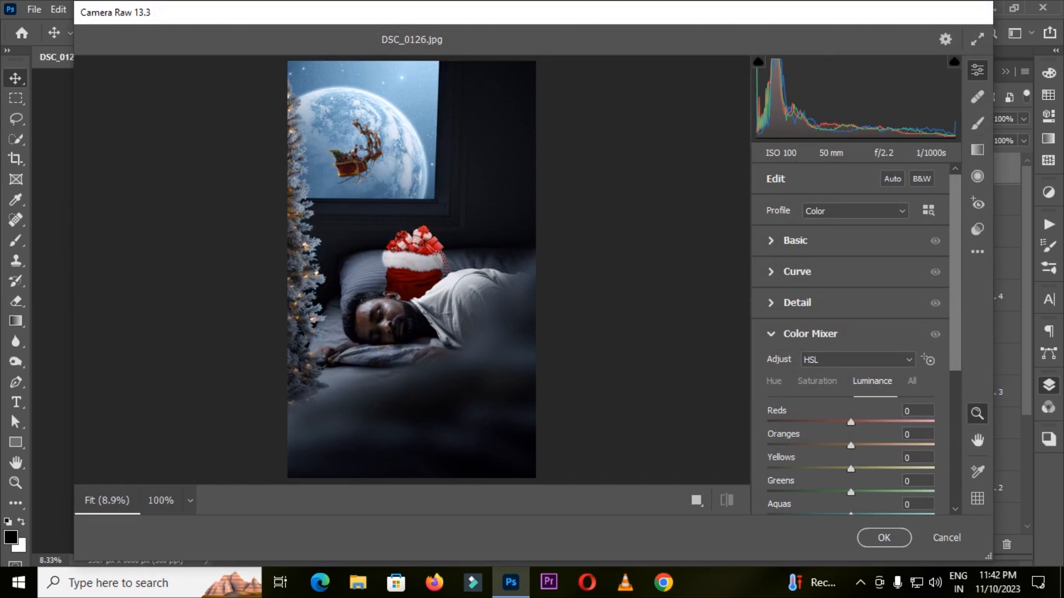
key("q")
left_click(977, 176)
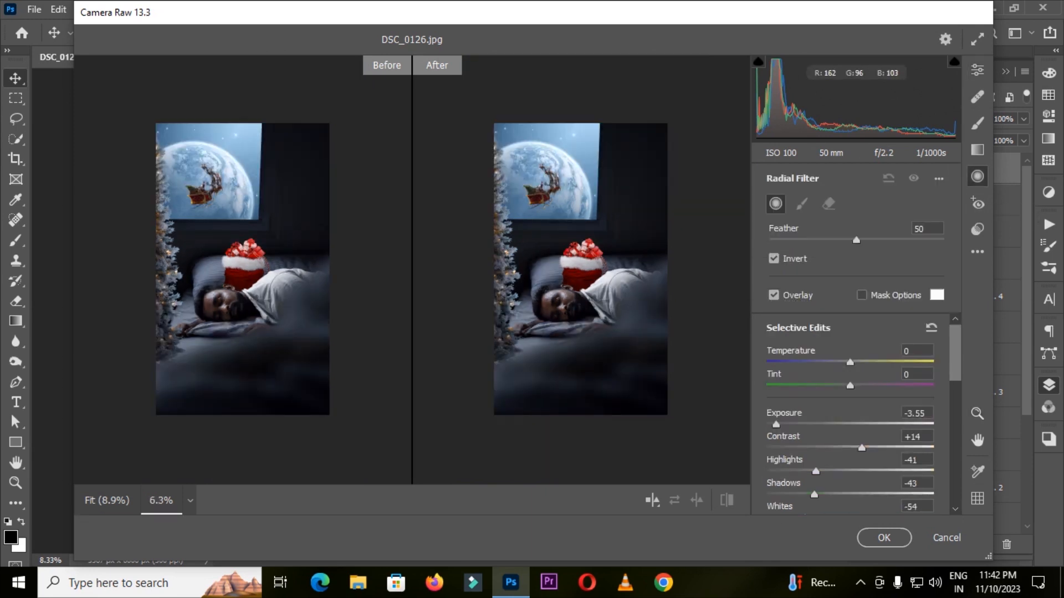
mouse_move(574, 250)
left_mouse_down()
mouse_move(710, 461)
mouse_move(736, 481)
left_mouse_up()
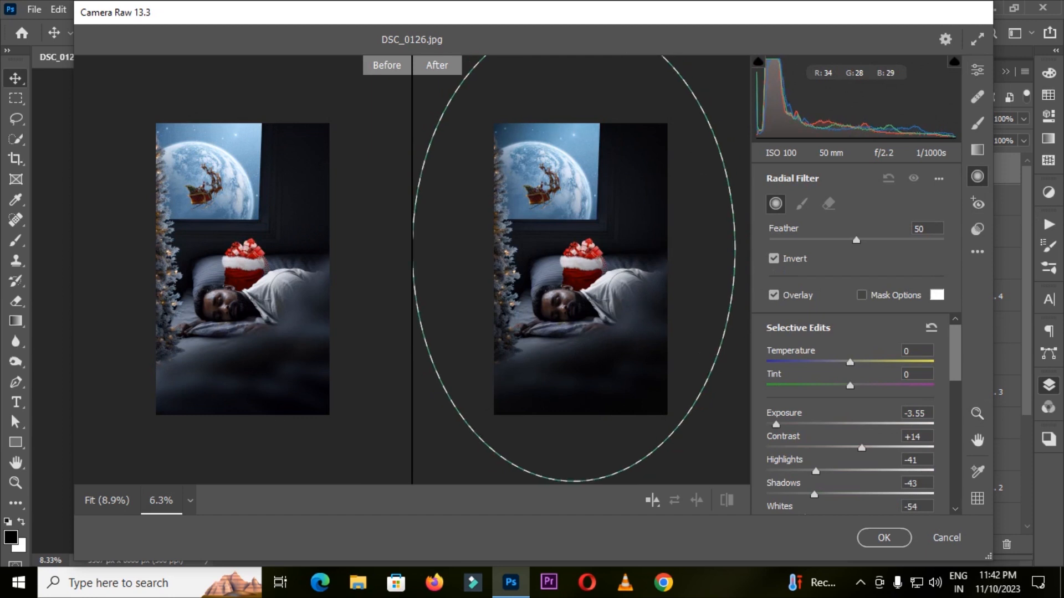
left_click(978, 69)
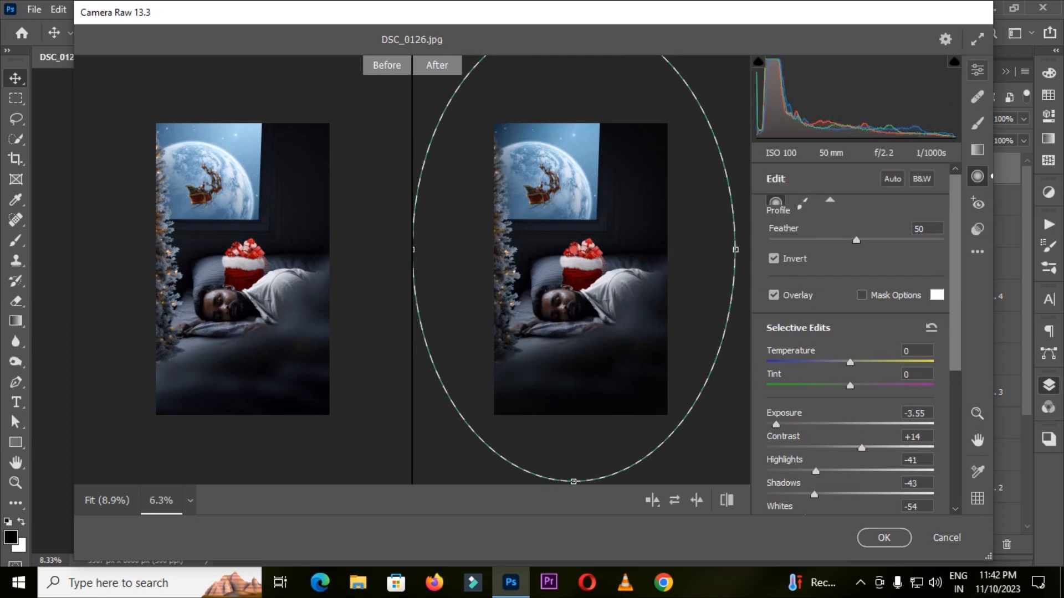
right_click(599, 109)
left_click(646, 119)
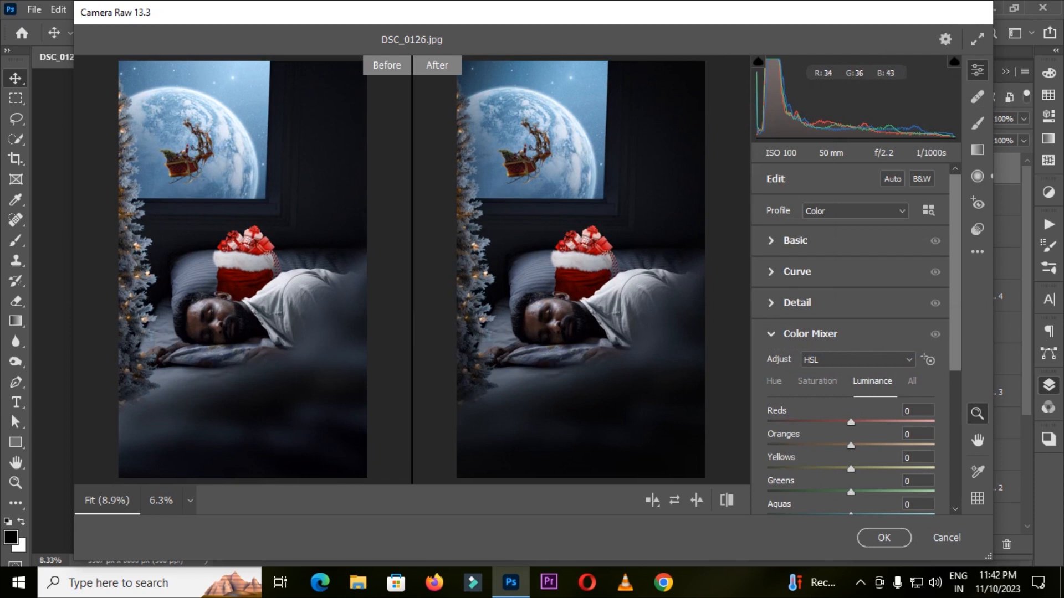
left_click(771, 334)
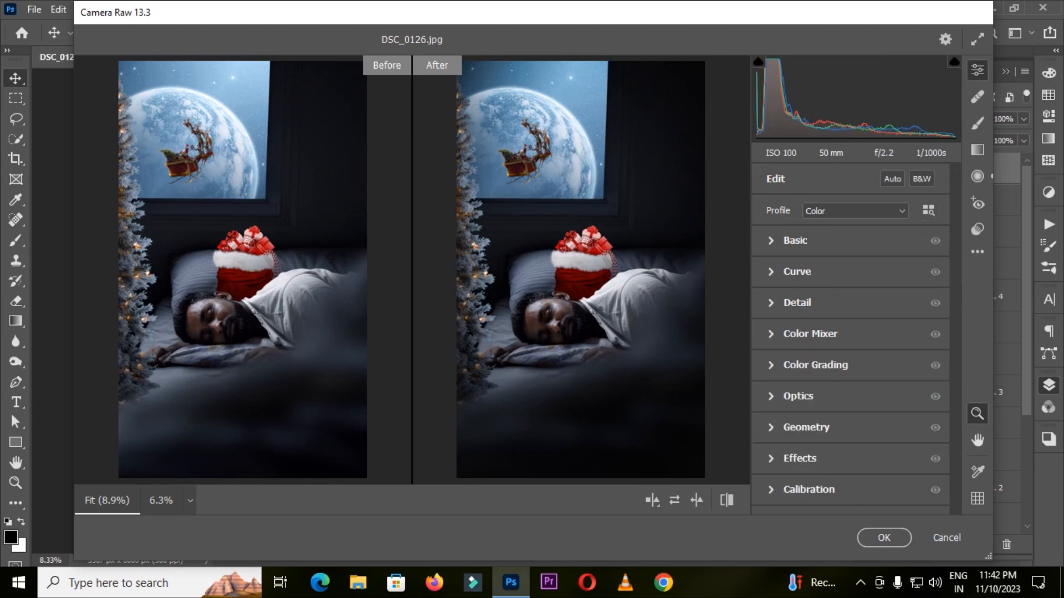
left_click(884, 538)
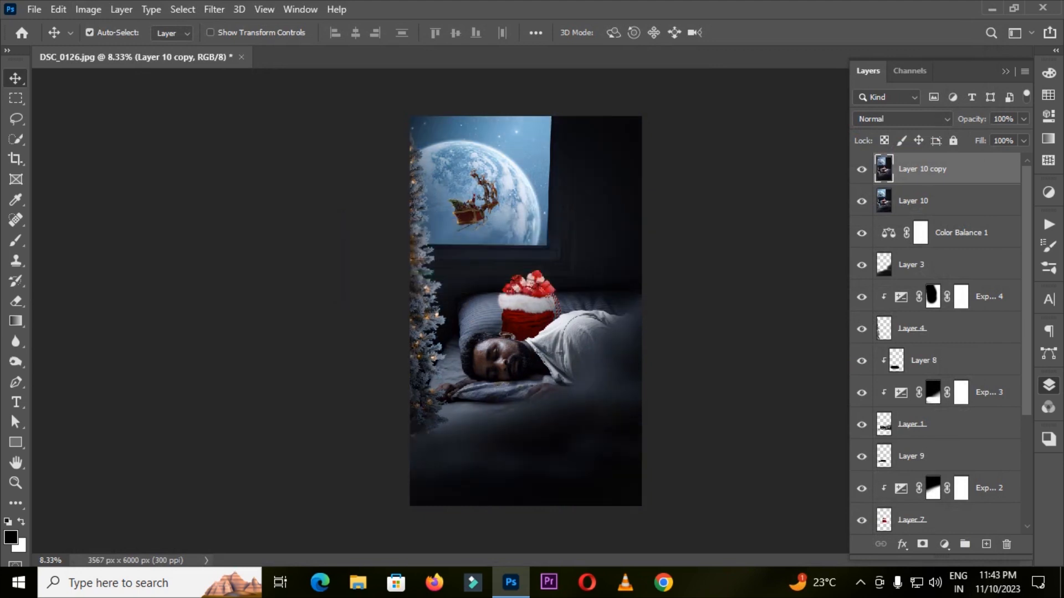
- Duplicate the top layer and brighten the moon's rim with a 500 px Dodge brush on midtones at 50% exposure
key("ctrl+j")
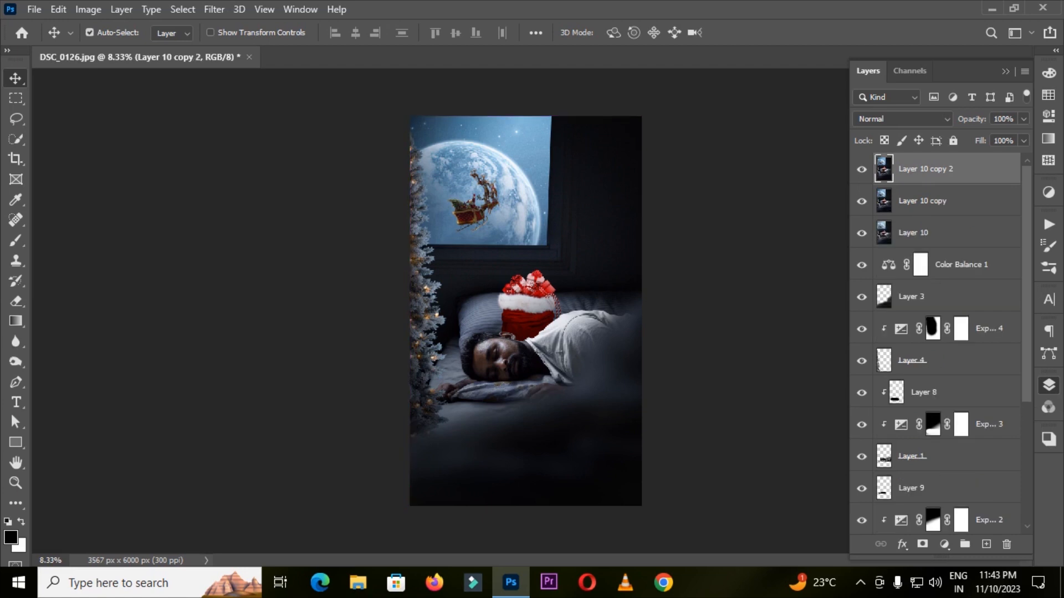
key("z")
left_click(468, 32)
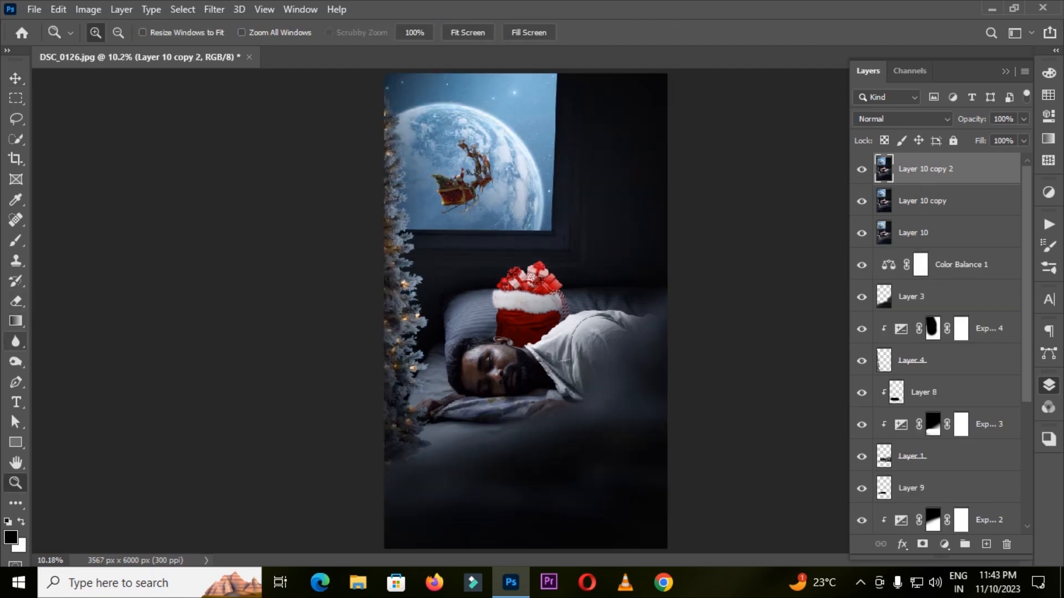
left_click(16, 361)
left_click(77, 361)
key("bracketleft")
key("bracketleft")
key("bracketleft")
left_click_drag(311, 33, 302, 33)
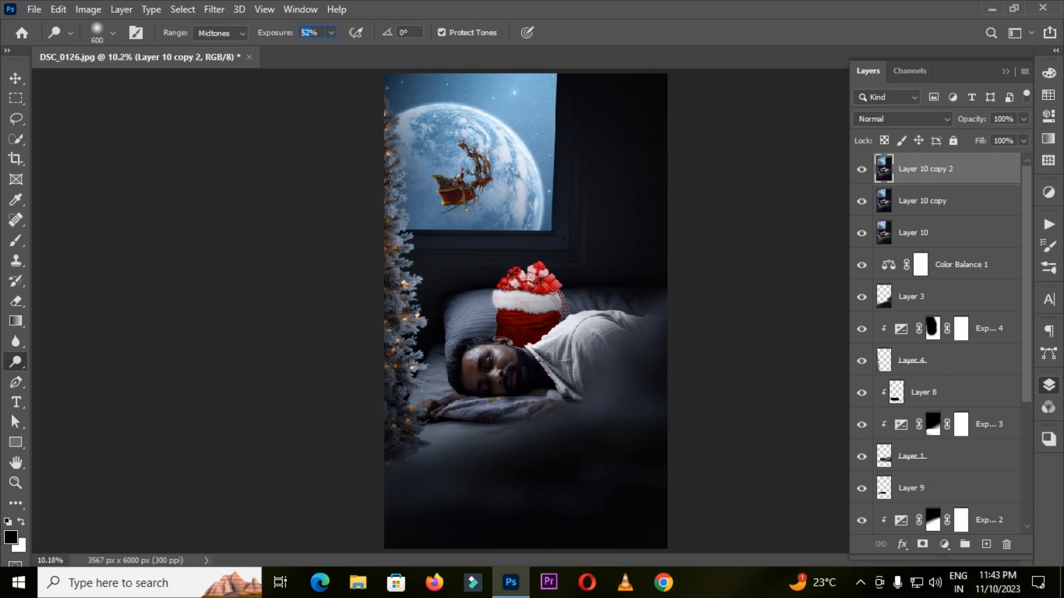
type("50")
key("bracketleft")
mouse_move(435, 115)
left_mouse_down()
mouse_move(456, 117)
mouse_move(506, 153)
mouse_move(530, 210)
left_mouse_up()
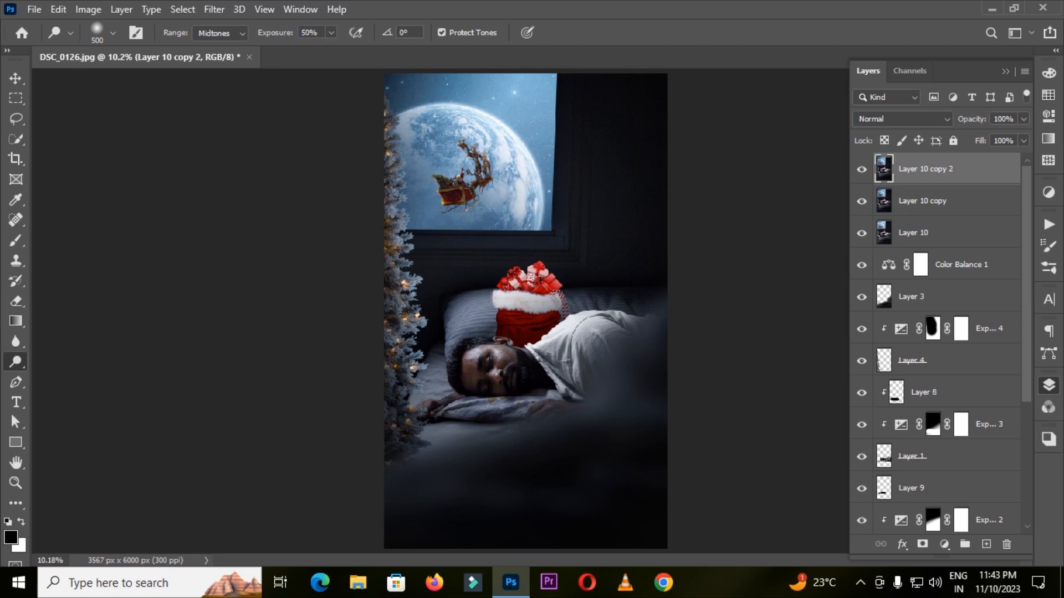
mouse_move(442, 116)
left_mouse_down()
mouse_move(420, 116)
mouse_move(502, 180)
mouse_move(497, 189)
mouse_move(486, 161)
left_mouse_up()
- Dodge the gift sack, the sleeping man, the bedsheet beside his hand and his shirt, reducing the brush to 100 px for the shirt
mouse_move(478, 310)
left_mouse_down()
mouse_move(522, 299)
mouse_move(507, 292)
mouse_move(599, 323)
mouse_move(558, 352)
mouse_move(559, 376)
left_mouse_up()
scroll(523, 345, "up", 5)
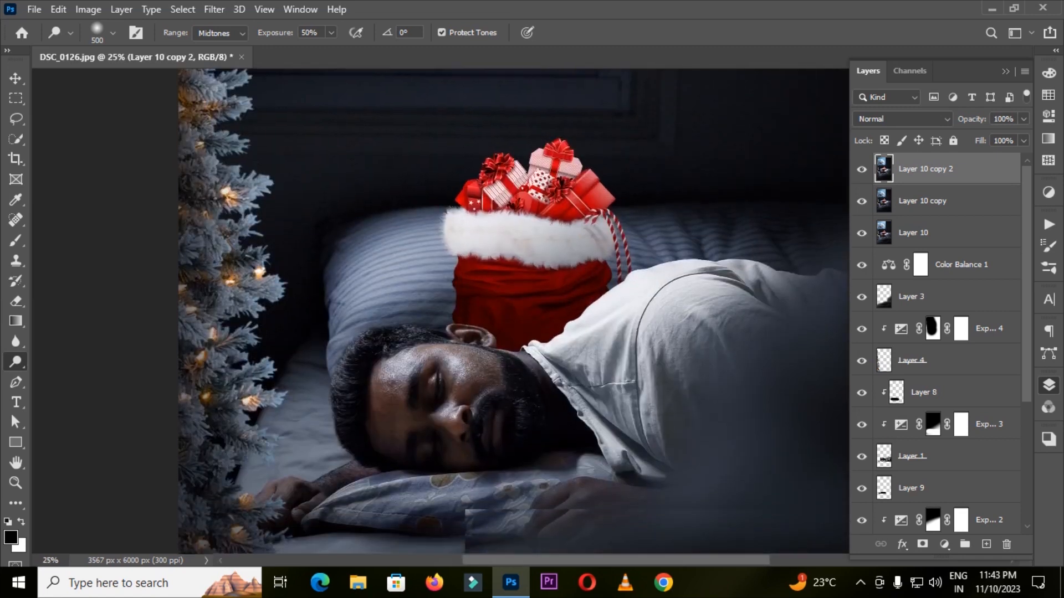
left_click_drag(303, 438, 288, 460)
key("bracketright")
key("bracketright")
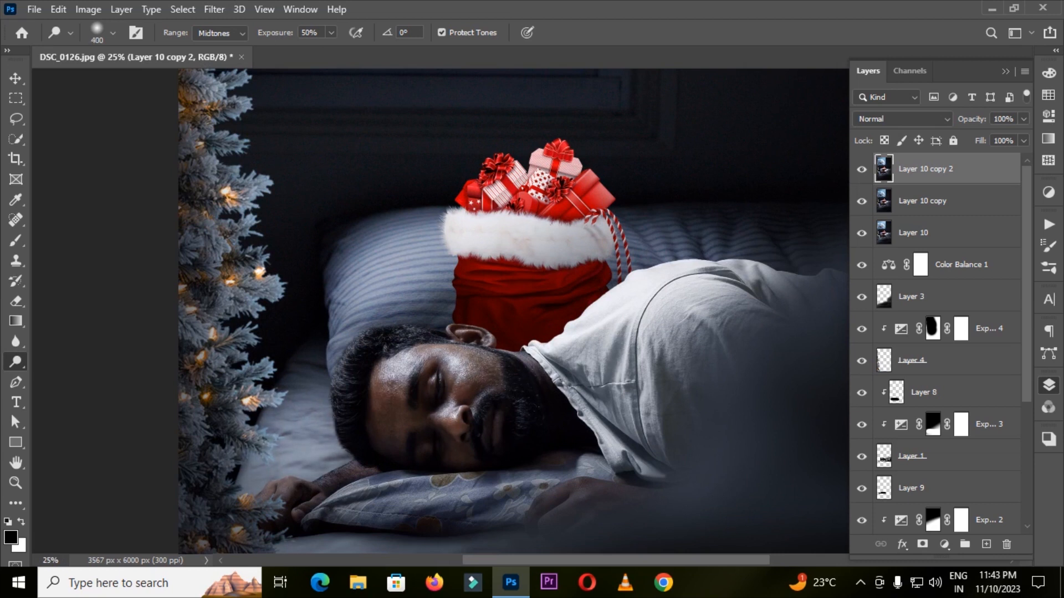
left_click_drag(532, 361, 549, 368)
key("bracketleft")
key("bracketleft")
key("bracketleft")
mouse_move(584, 409)
left_mouse_down()
mouse_move(614, 457)
mouse_move(647, 378)
mouse_move(645, 346)
left_mouse_up()
key("ctrl+minus")
key("ctrl+minus")
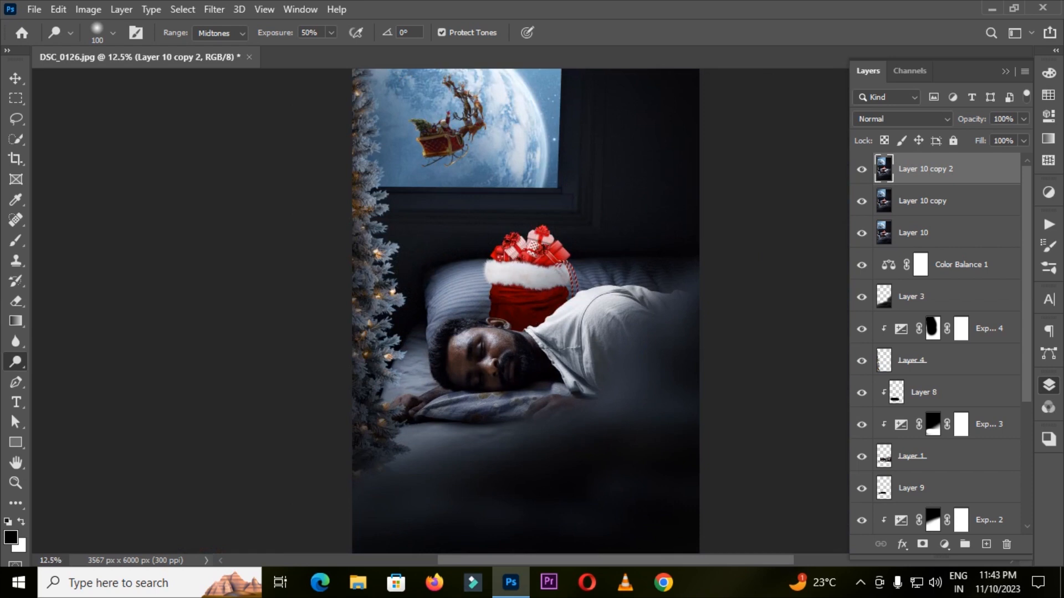
- Dodge the inner edge of the Christmas tree from the lower branches up to the window, reducing the brush to 175 px for the upper branches
key("bracketright")
key("bracketright")
key("bracketright")
key("bracketright")
key("bracketright")
key("bracketright")
left_click_drag(389, 294, 388, 382)
key("bracketleft")
key("bracketleft")
key("bracketleft")
left_click_drag(384, 252, 374, 256)
left_click(381, 209)
mouse_move(382, 200)
left_mouse_down()
mouse_move(369, 173)
mouse_move(375, 184)
mouse_move(371, 100)
left_mouse_up()
key("ctrl+minus")
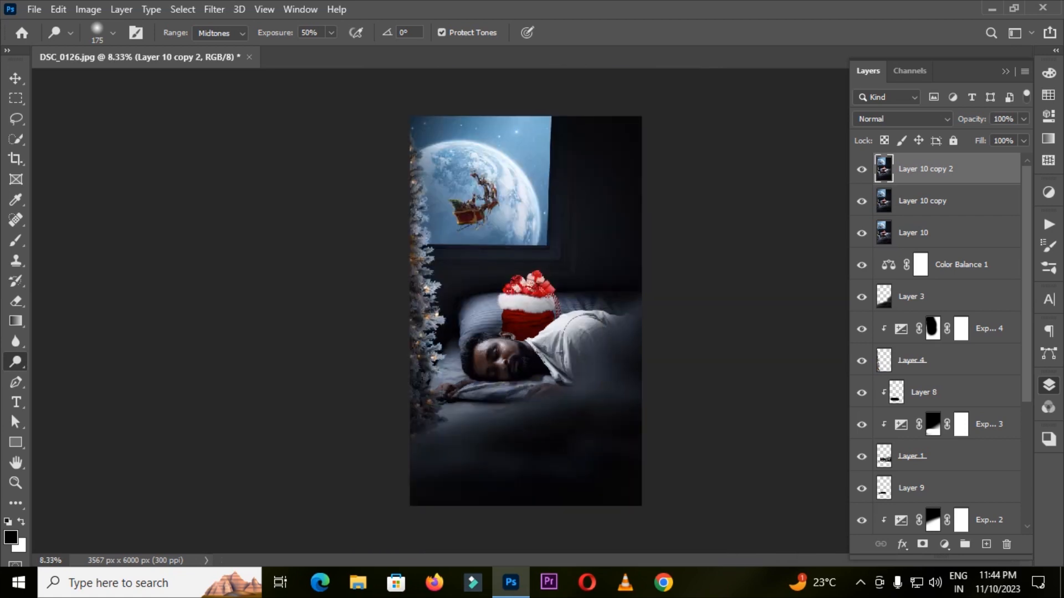
- Brighten the bedsheet just beside the tree with a 700 px Dodge brush at 25% exposure
key("ctrl+plus")
key("bracketright")
double_click(309, 32)
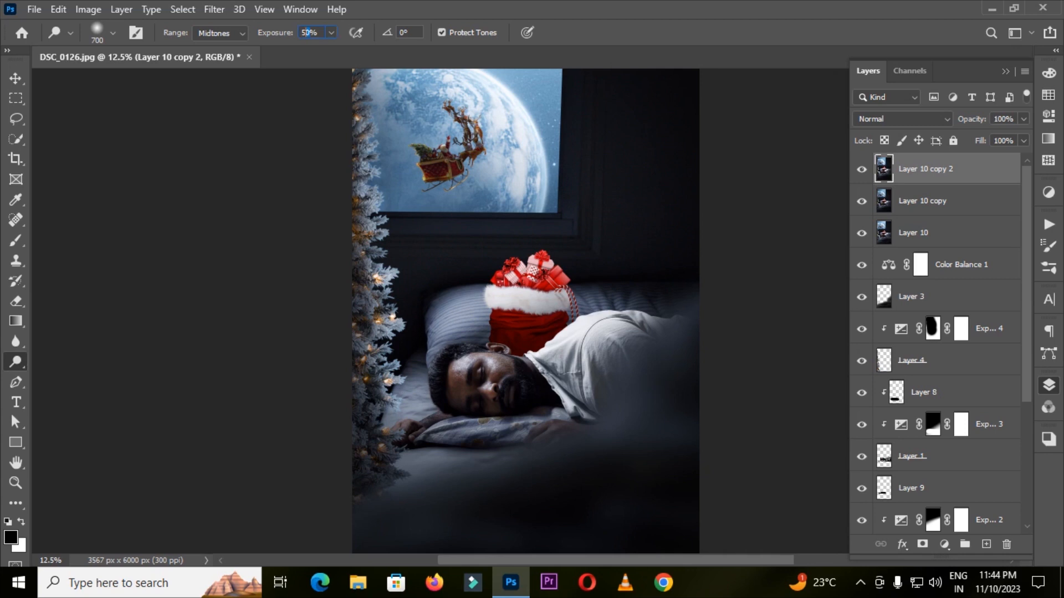
type("25")
mouse_move(414, 466)
left_mouse_down()
mouse_move(451, 462)
mouse_move(420, 467)
left_mouse_up()
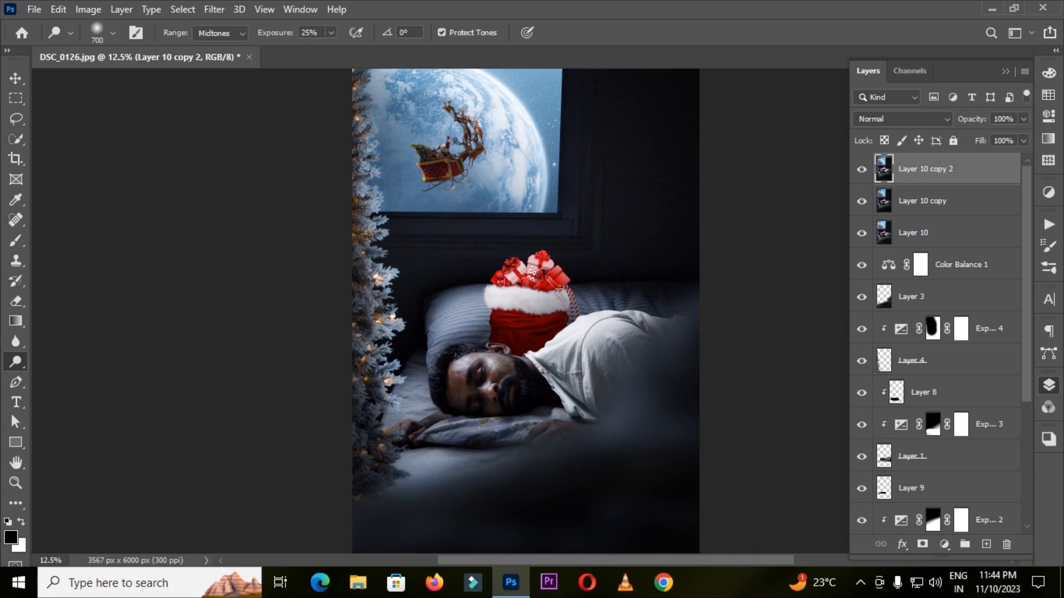
key("ctrl+minus")
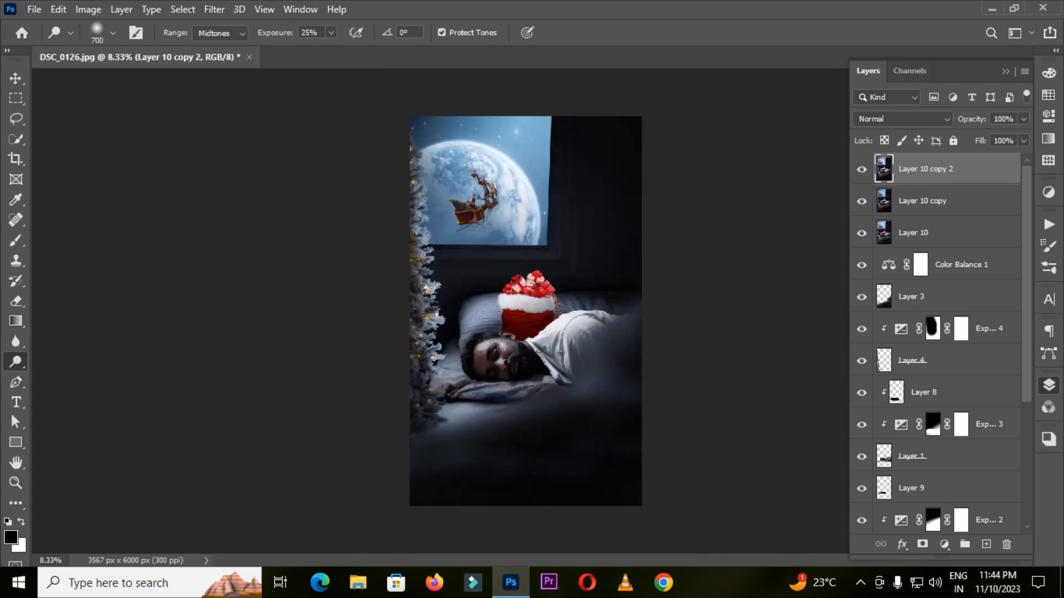
key("z")
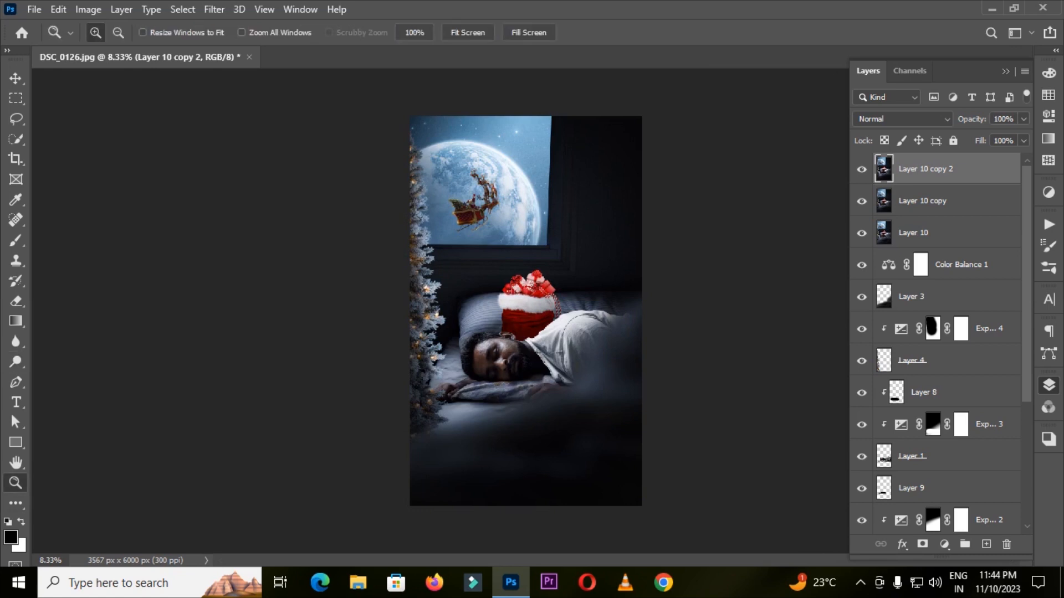
left_click(468, 32)
- Duplicate the dodged top layer with the Move tool active
left_click(16, 79)
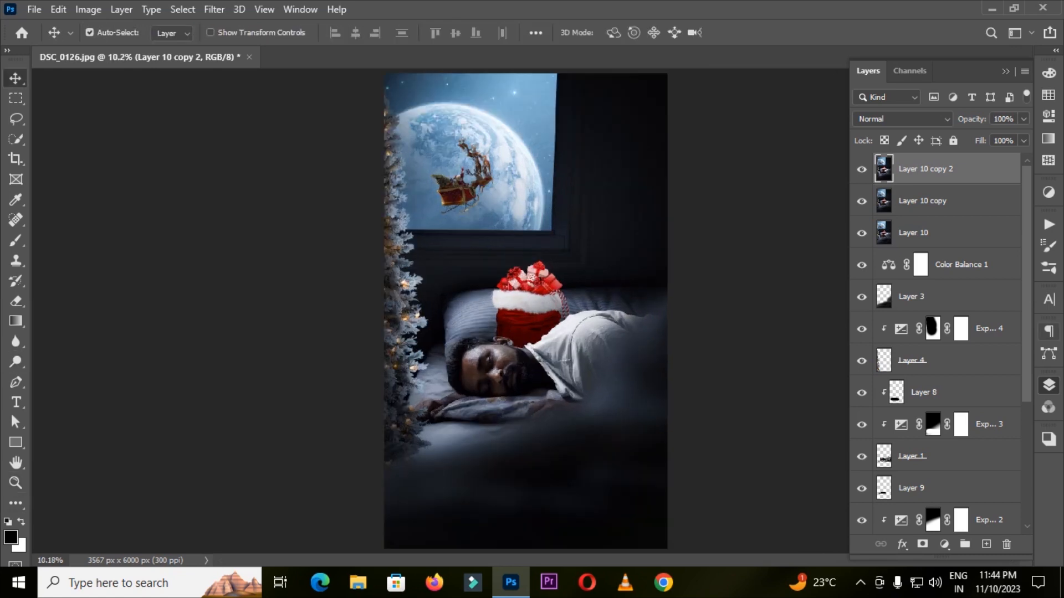
key("ctrl")
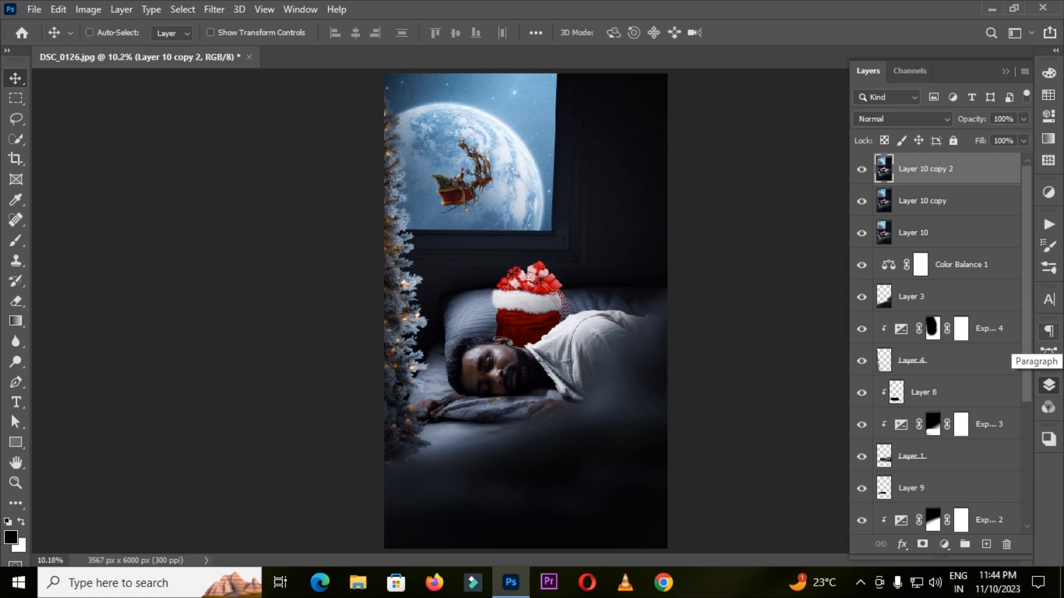
key("ctrl+j")
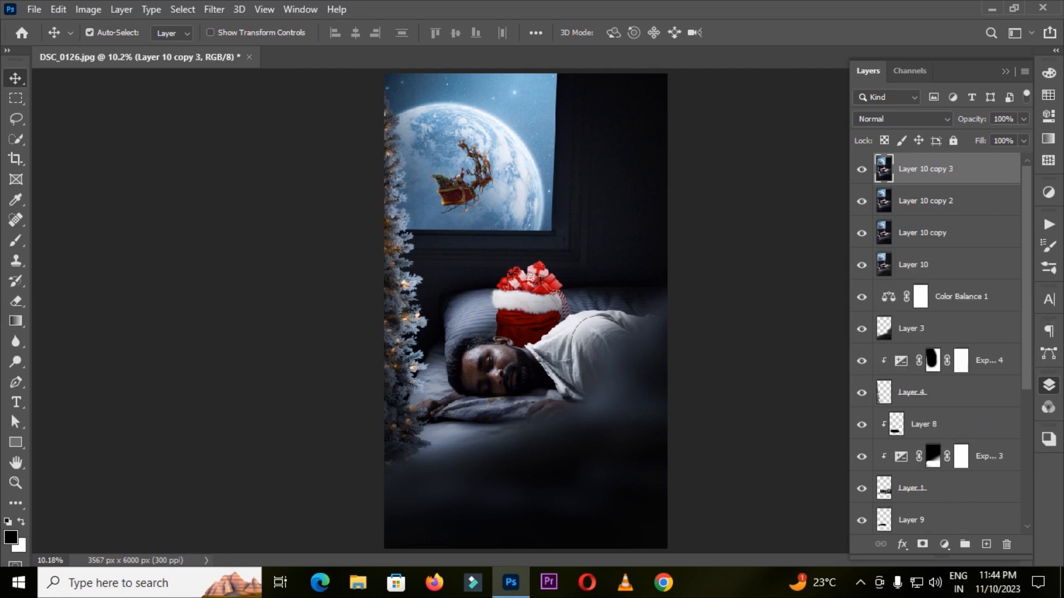
- Flatten the image and unlock the background layer
right_click(971, 169)
left_click(914, 488)
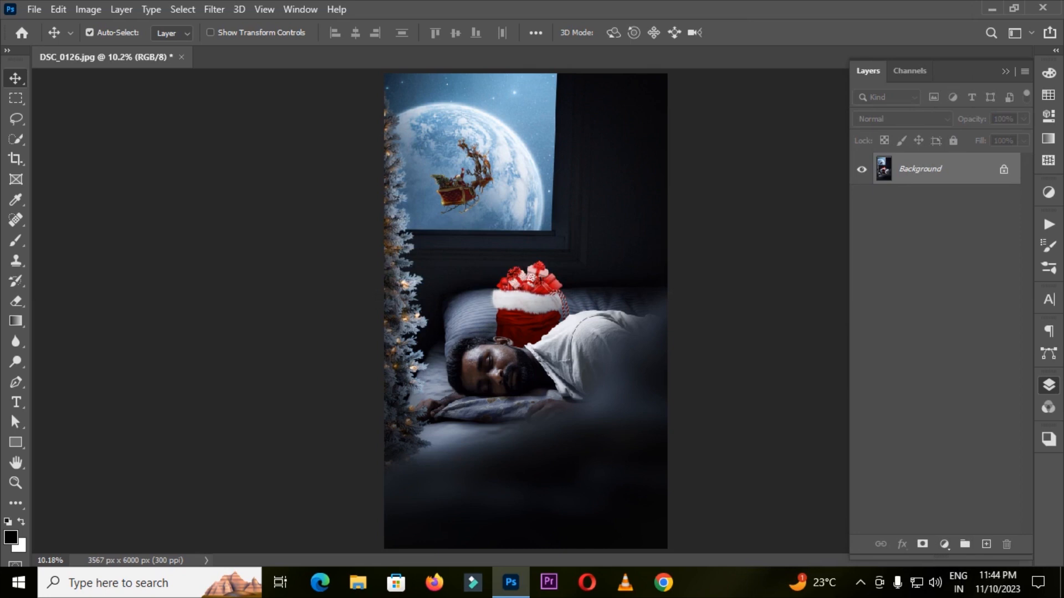
left_click(1003, 170)
left_click(1049, 385)
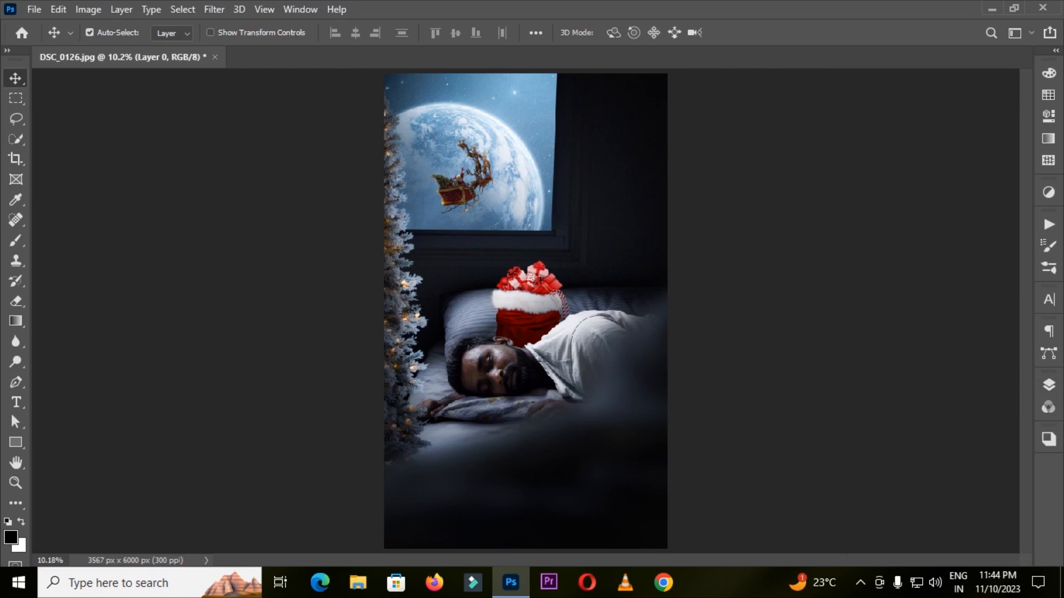
left_click(860, 583)
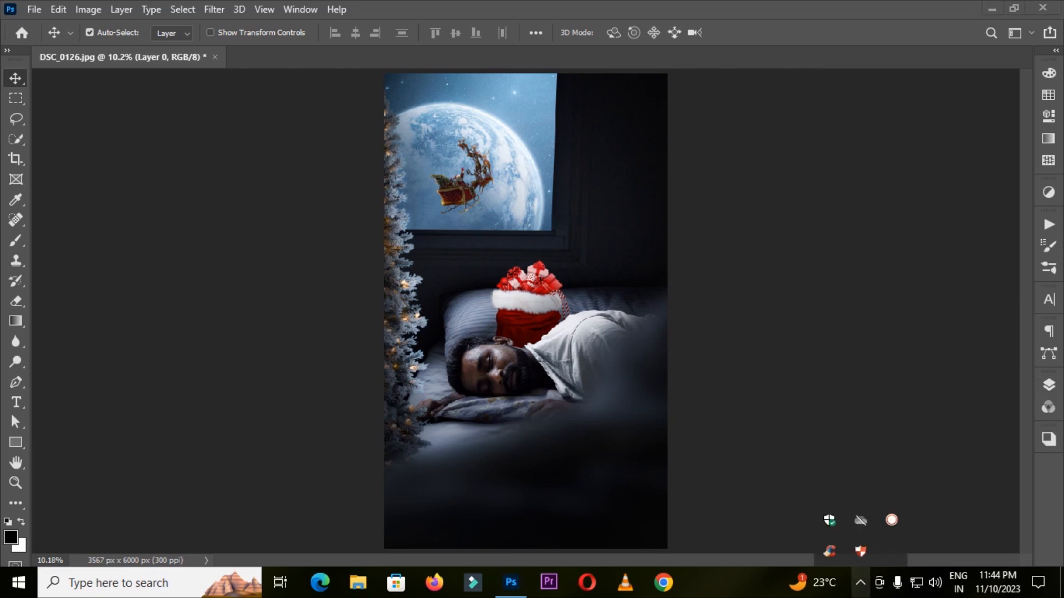
left_click(891, 520)
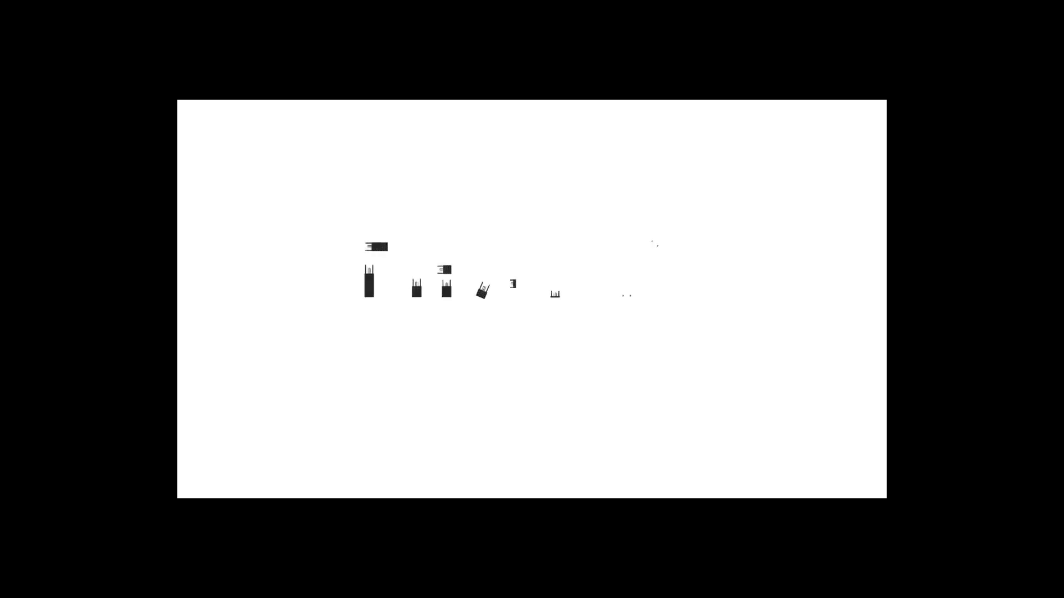